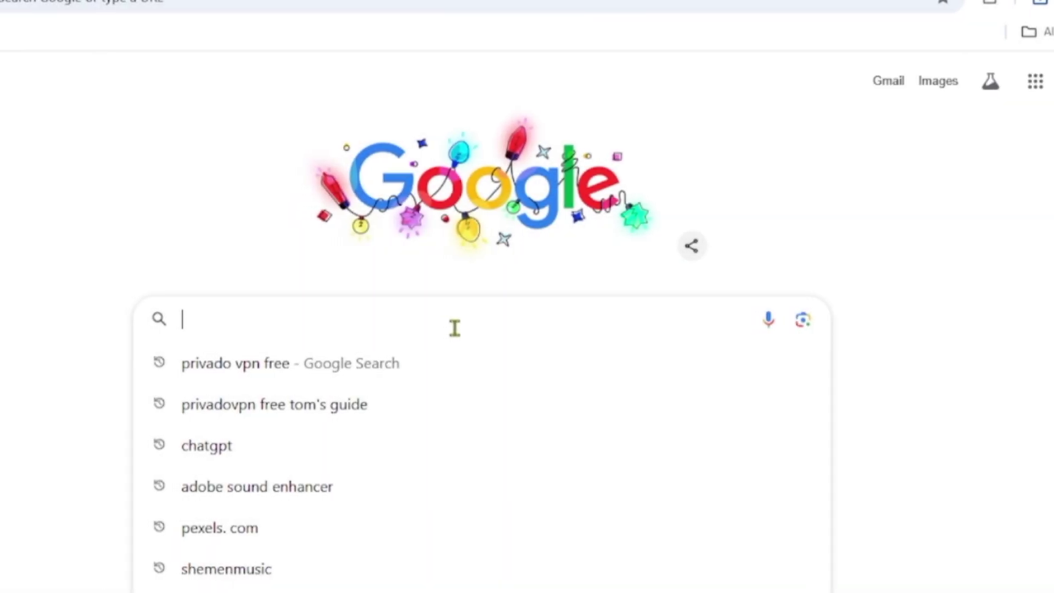
# Run a Google search for 'how to browse' in Chrome.
pyautogui.write('how to b')
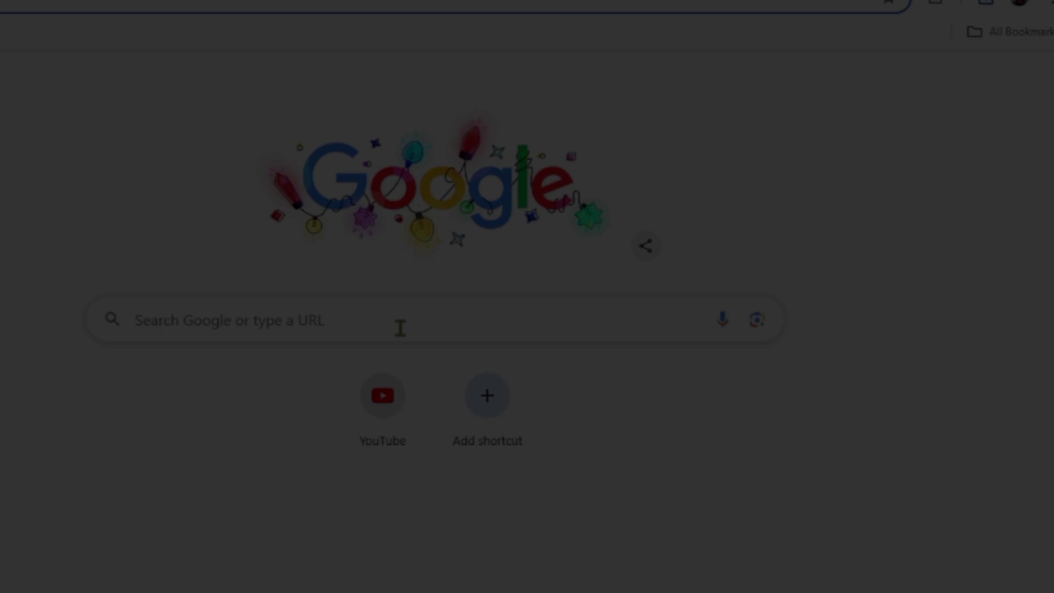
pyautogui.click(416, 327)
pyautogui.write('how to')
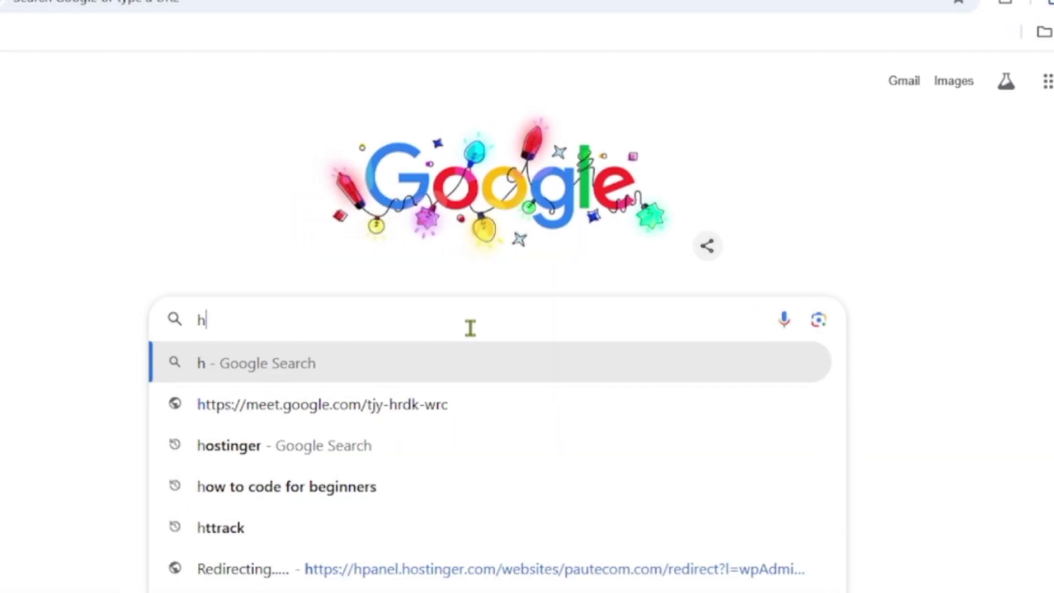
pyautogui.write(' browse')
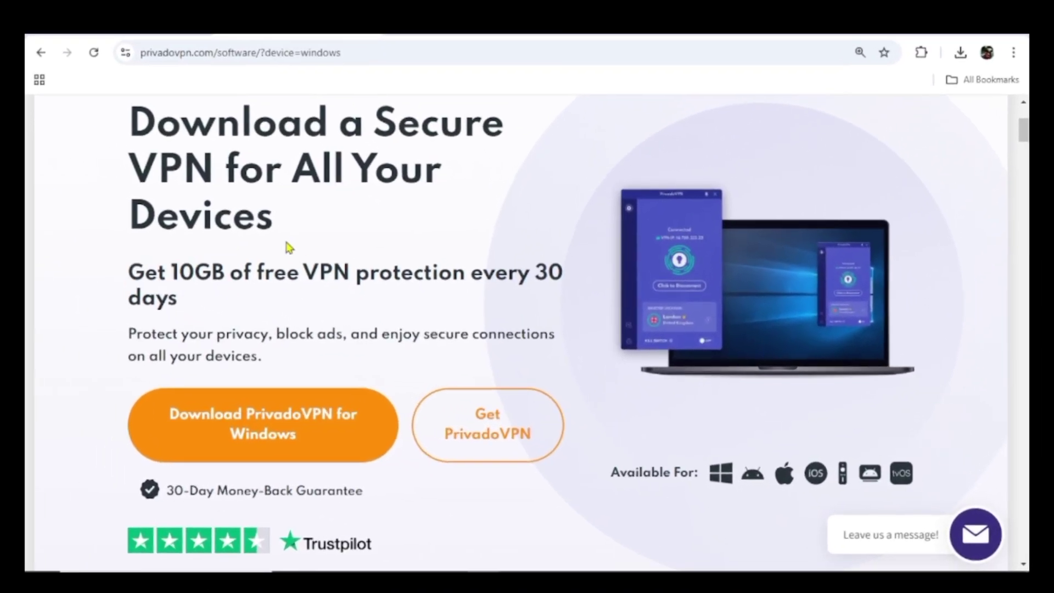
pyautogui.moveTo(279, 344); pyautogui.dragTo(510, 345)
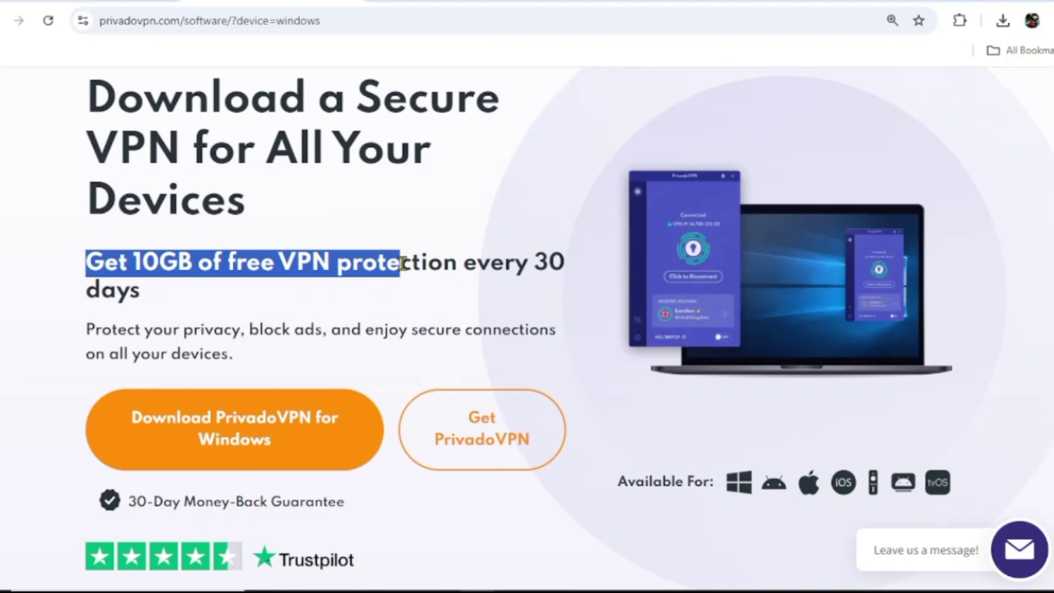
pyautogui.scroll(-5, 393, 373)
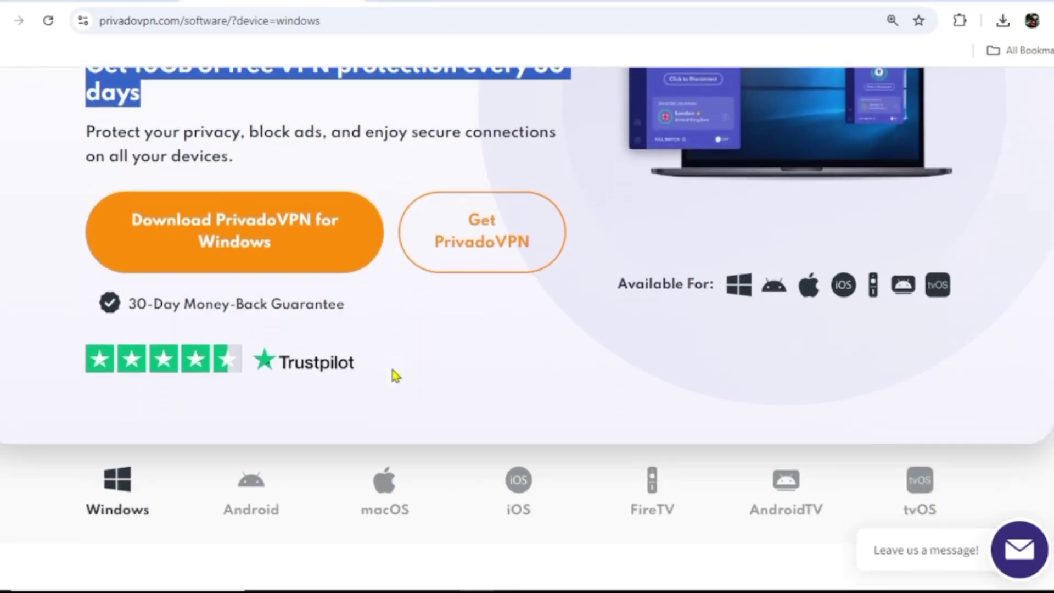
pyautogui.scroll(-2, 395, 375)
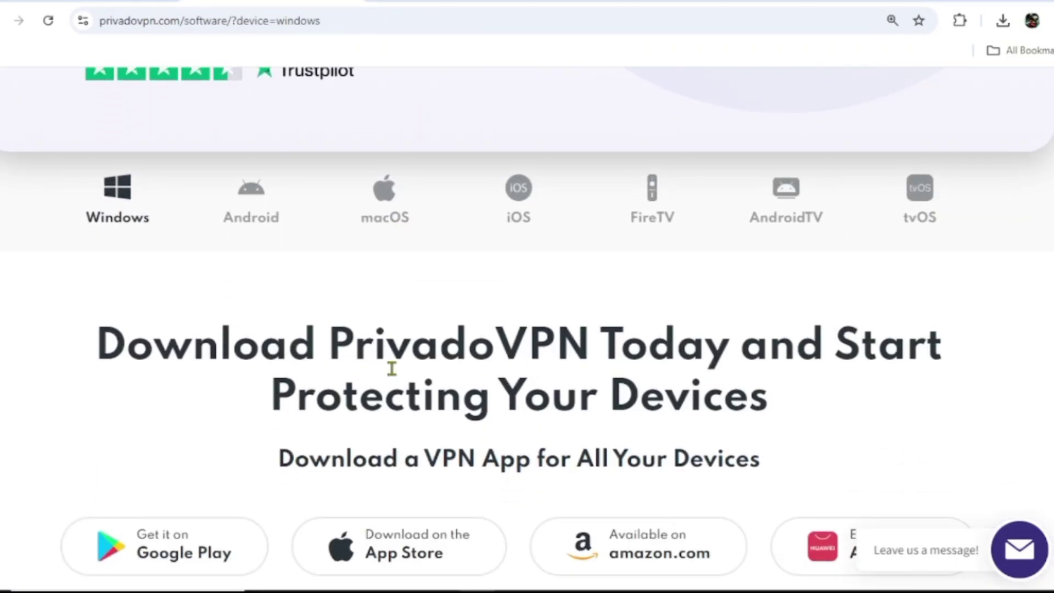
pyautogui.scroll(-9, 391, 368)
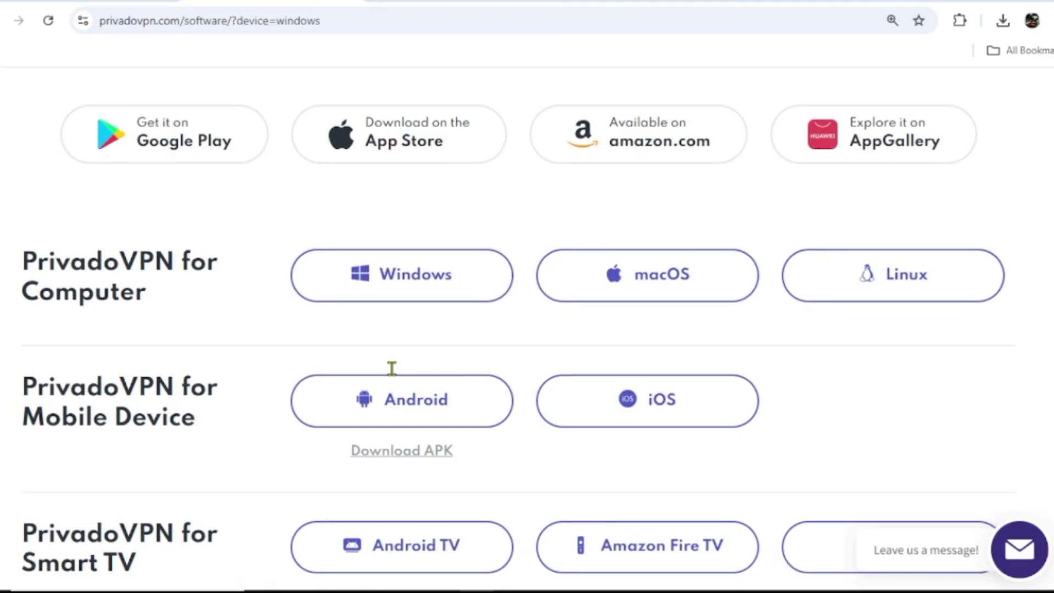
pyautogui.scroll(-6, 391, 371)
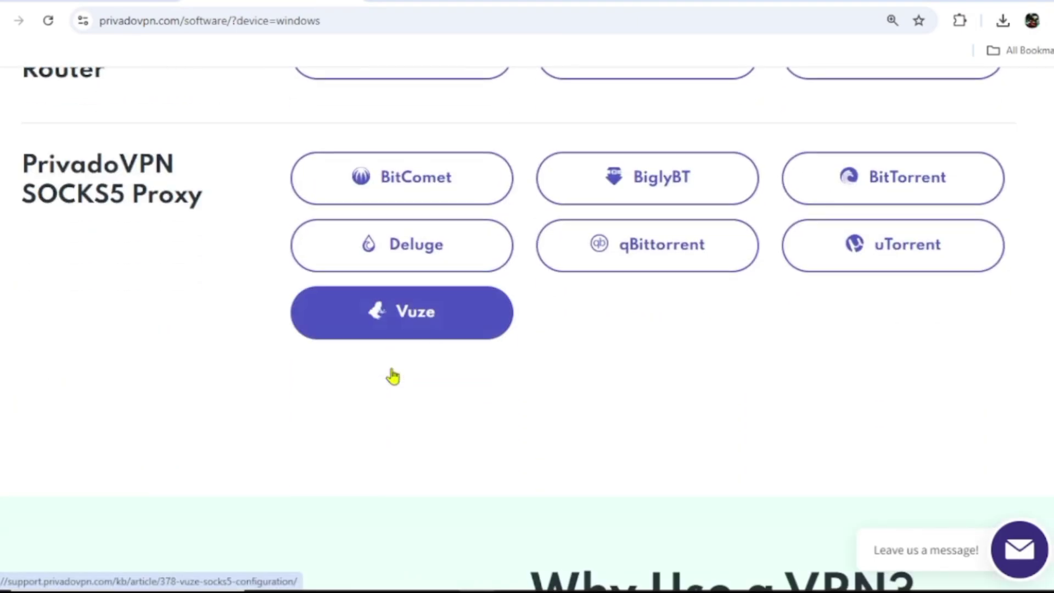
pyautogui.scroll(-4, 393, 376)
pyautogui.scroll(-4, 393, 376)
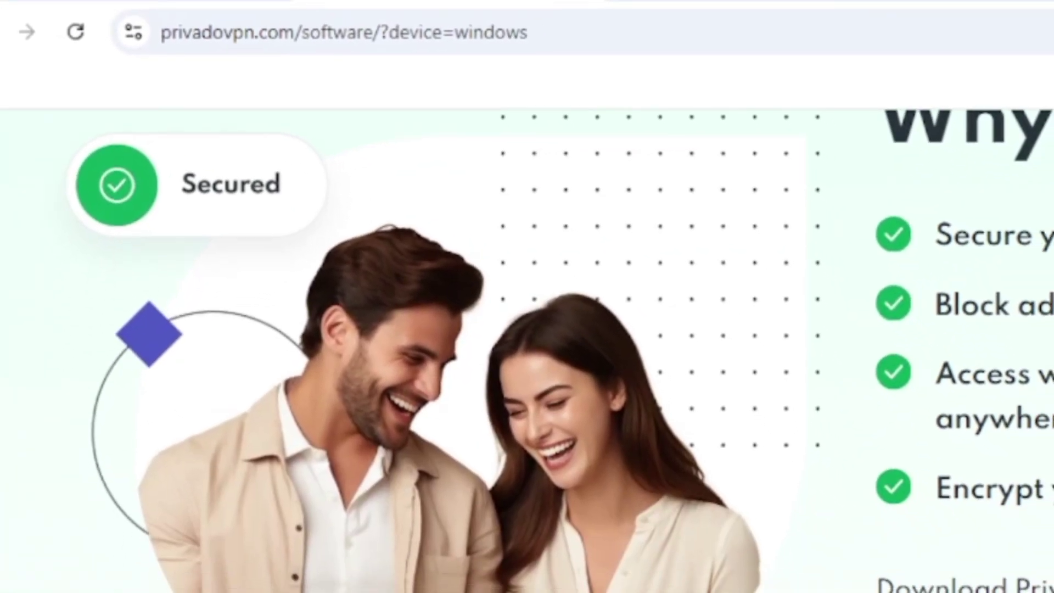
pyautogui.scroll(3, 543, 526)
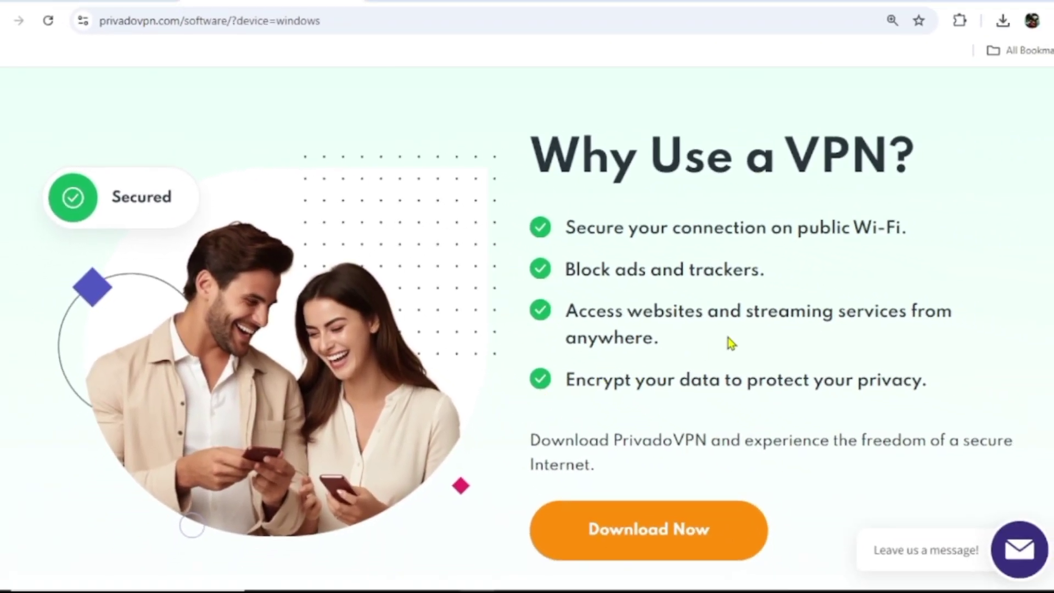
pyautogui.scroll(15, 728, 337)
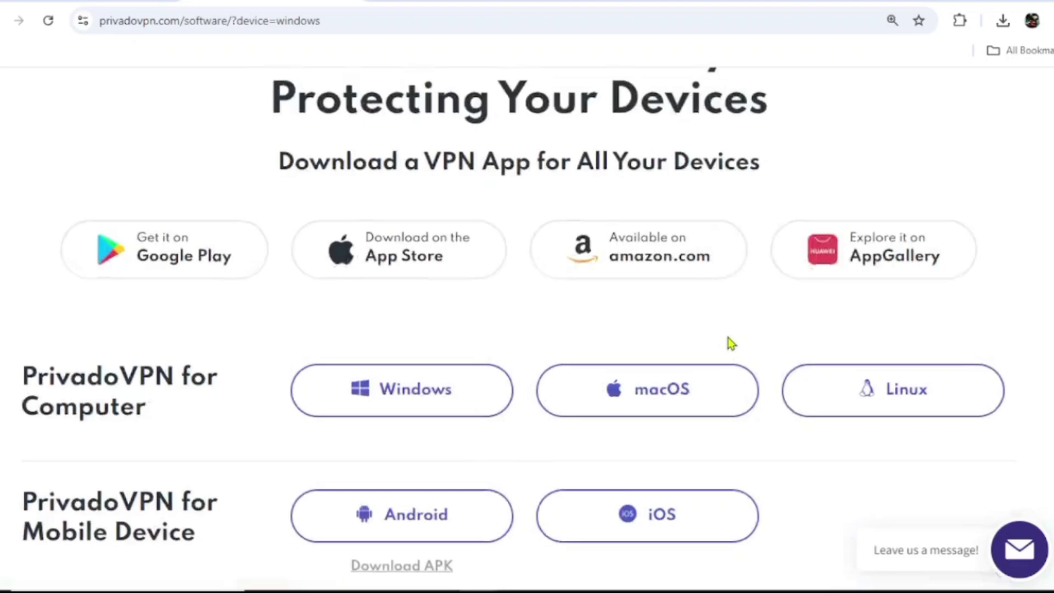
pyautogui.scroll(8, 730, 343)
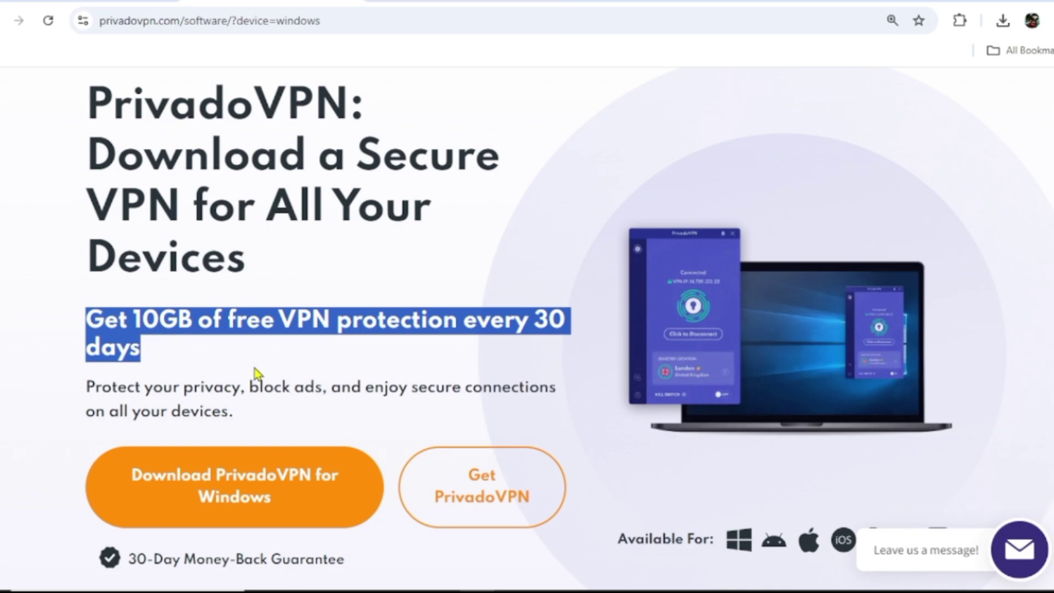
pyautogui.click(327, 362)
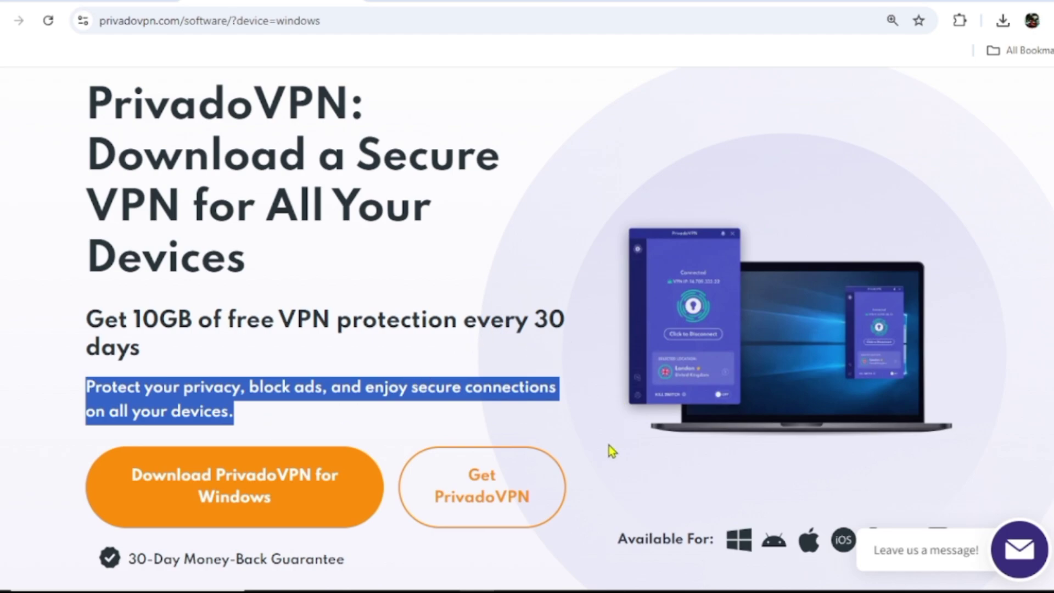
pyautogui.scroll(-2, 604, 450)
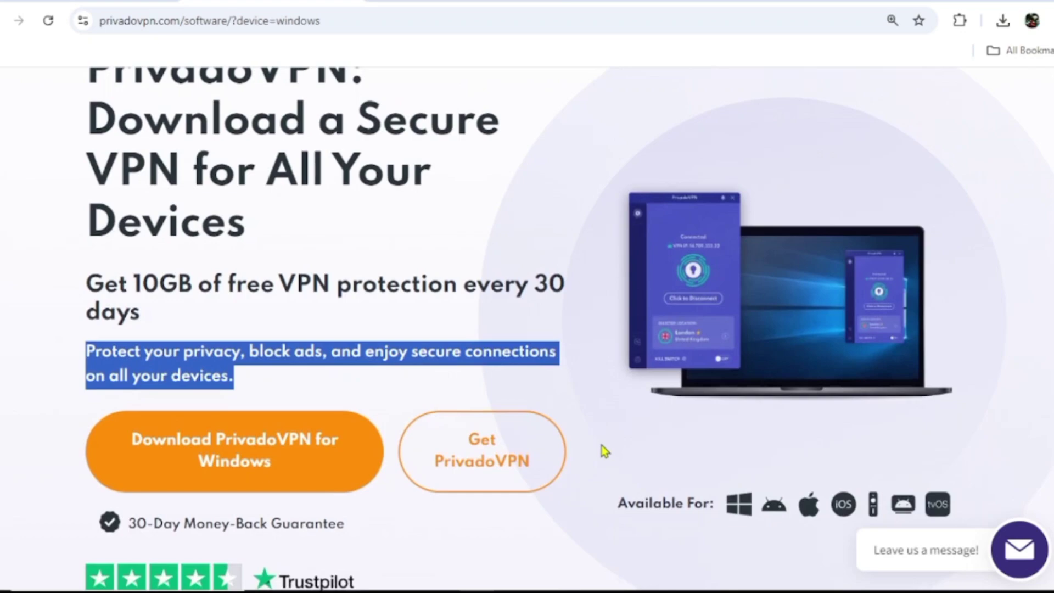
pyautogui.scroll(-2, 603, 450)
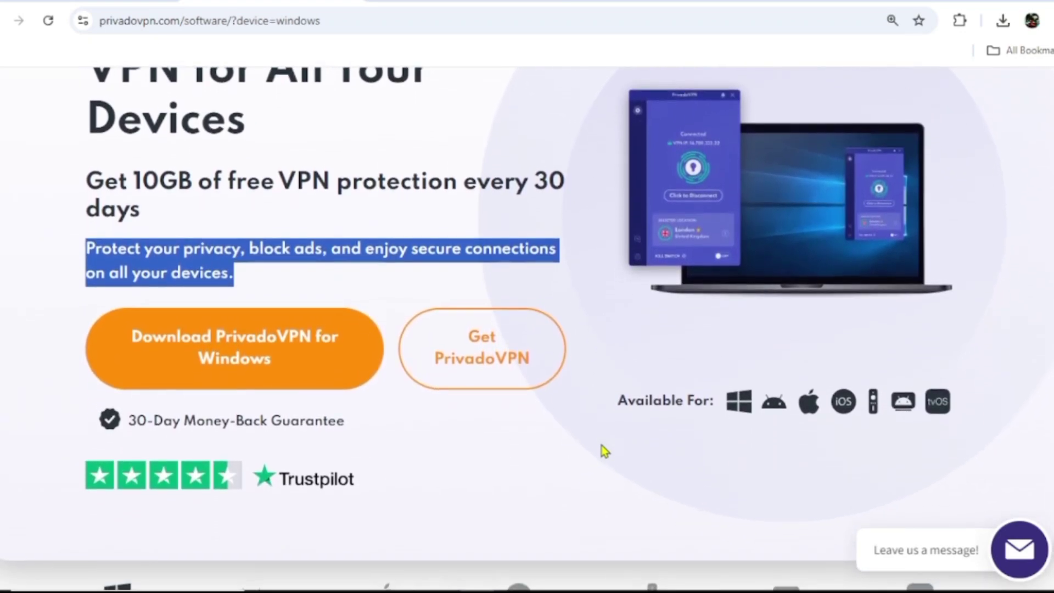
pyautogui.scroll(2, 602, 446)
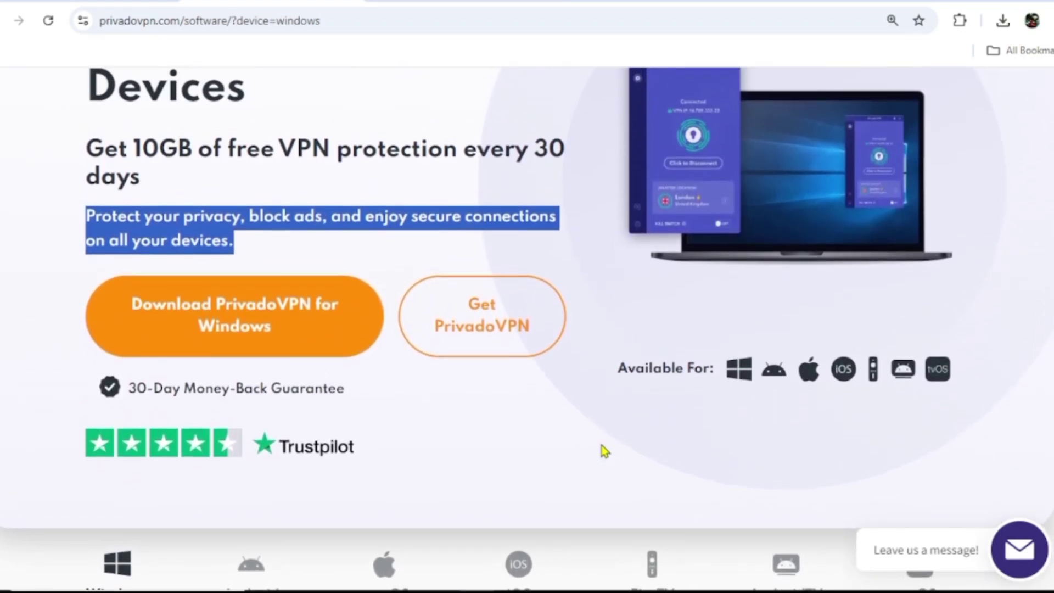
pyautogui.scroll(1, 603, 450)
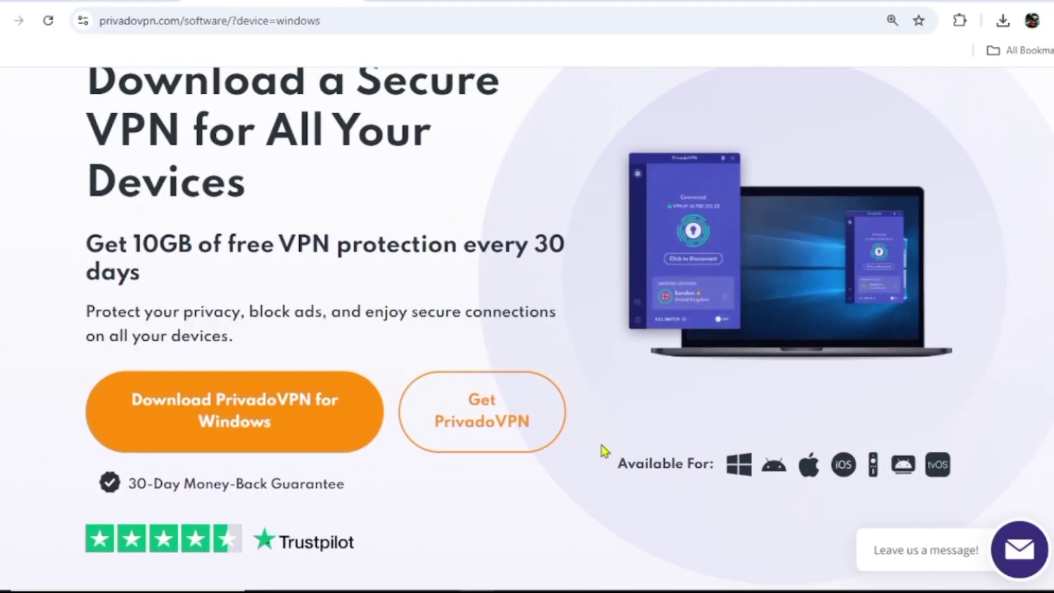
pyautogui.scroll(-12, 603, 450)
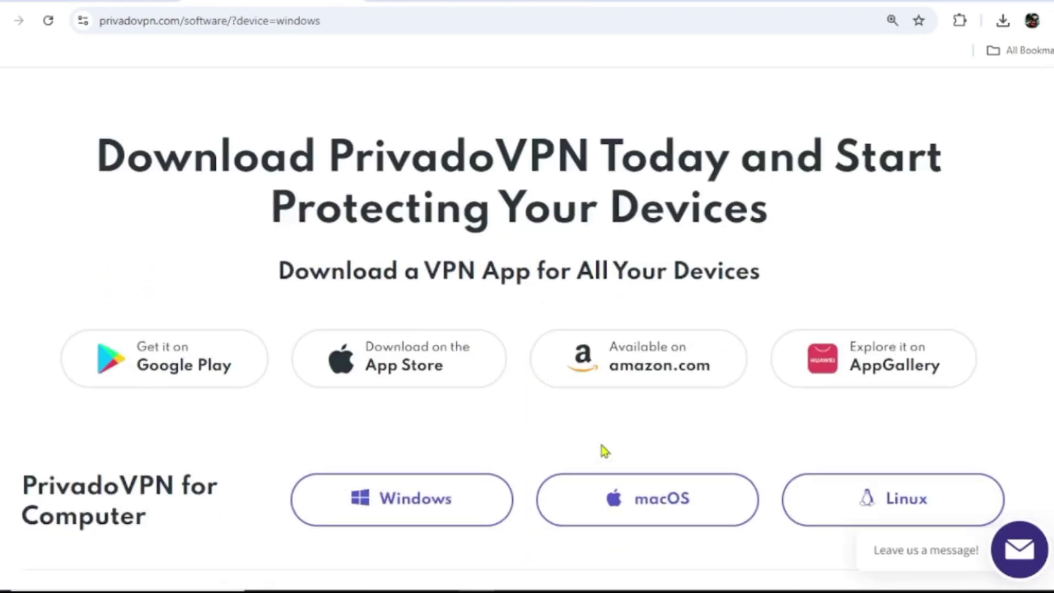
pyautogui.scroll(-20, 614, 471)
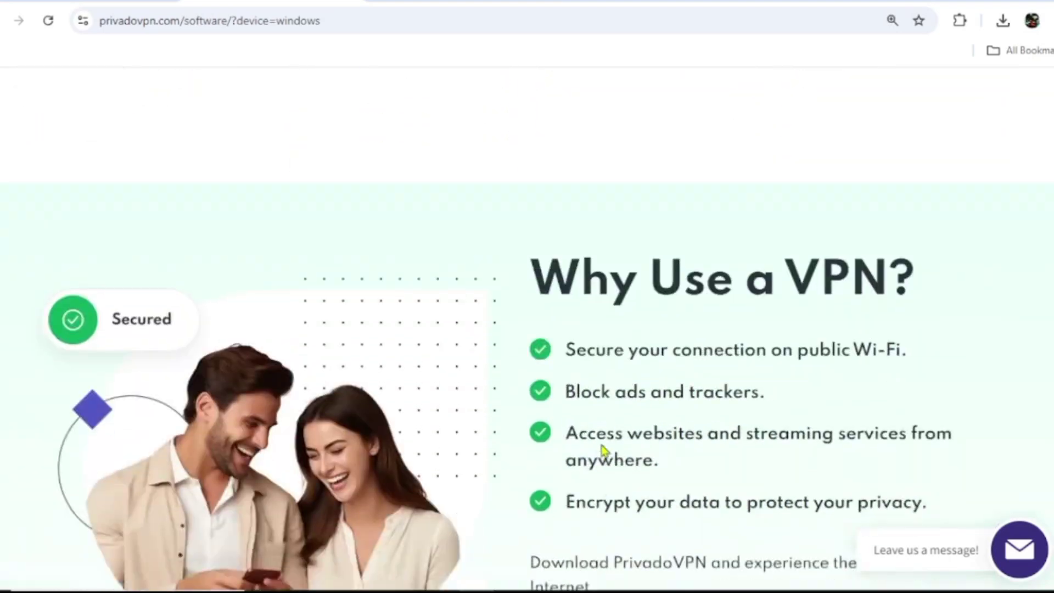
pyautogui.scroll(-3, 603, 450)
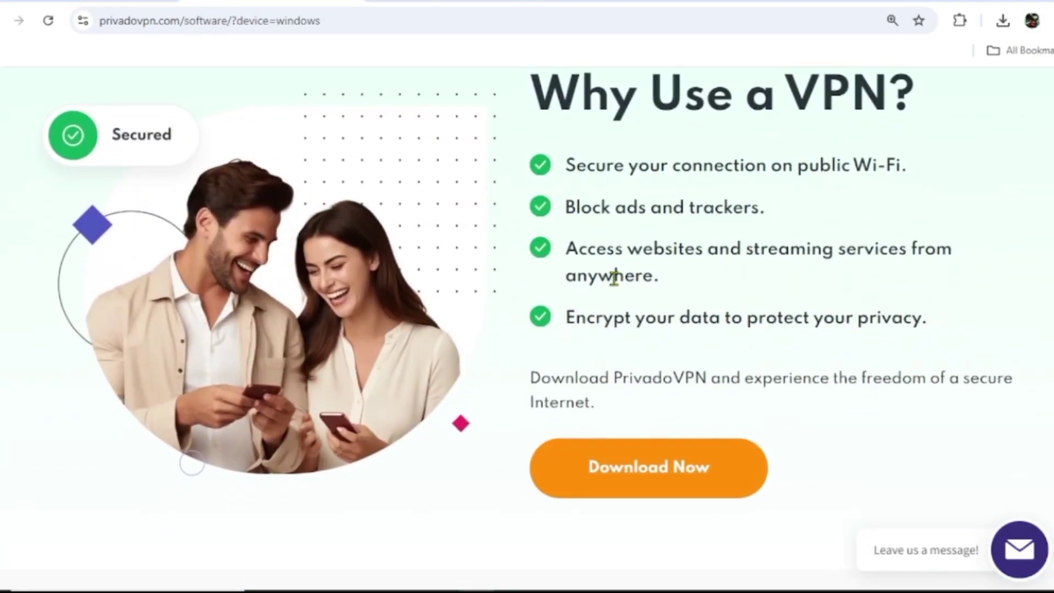
pyautogui.scroll(-10, 528, 439)
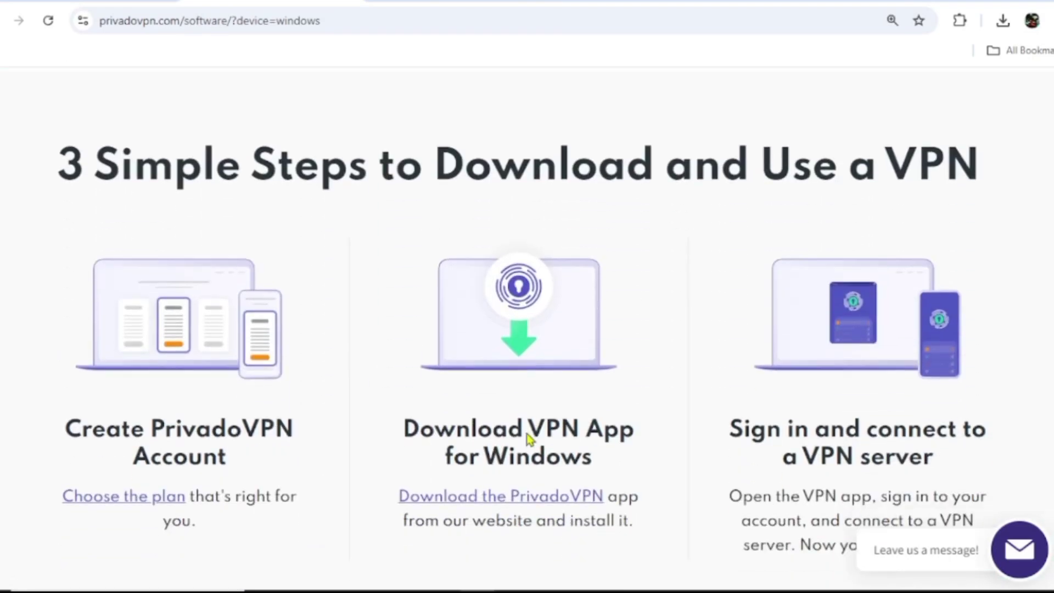
pyautogui.scroll(-2, 527, 434)
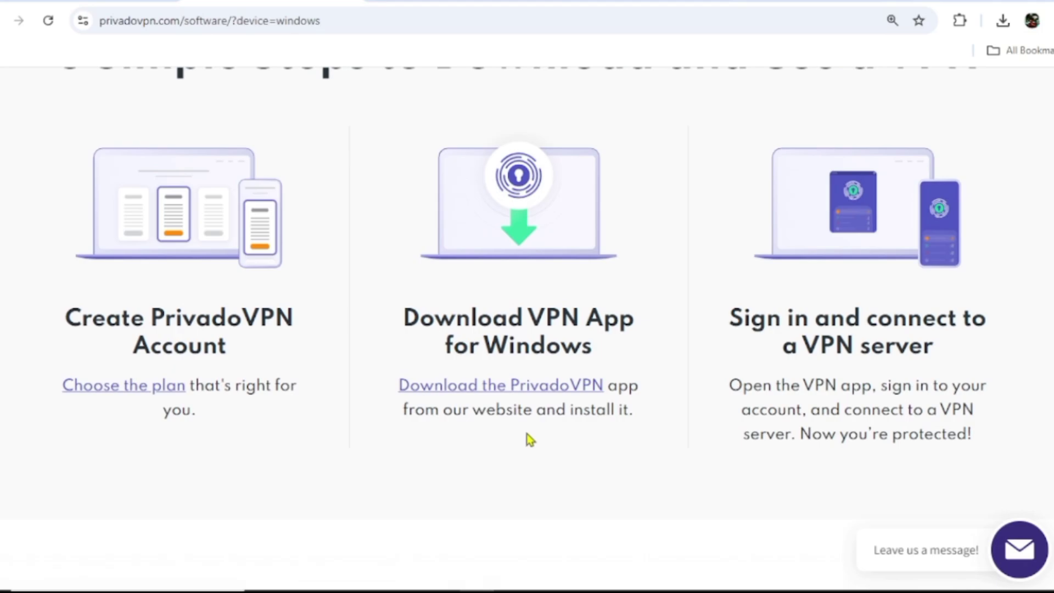
pyautogui.scroll(-3, 527, 439)
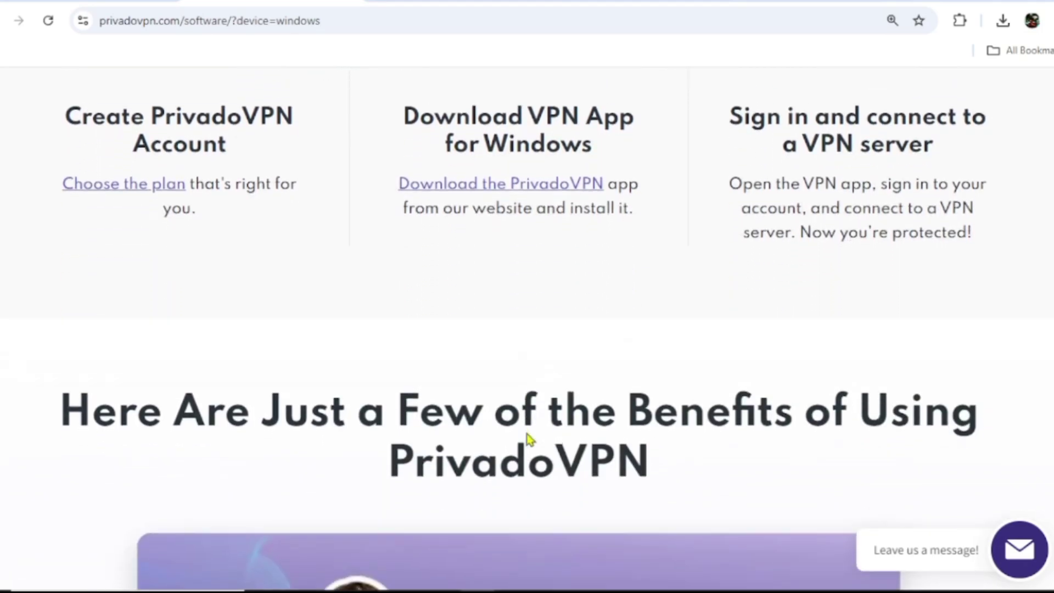
pyautogui.scroll(-5, 527, 439)
pyautogui.scroll(-1, 528, 439)
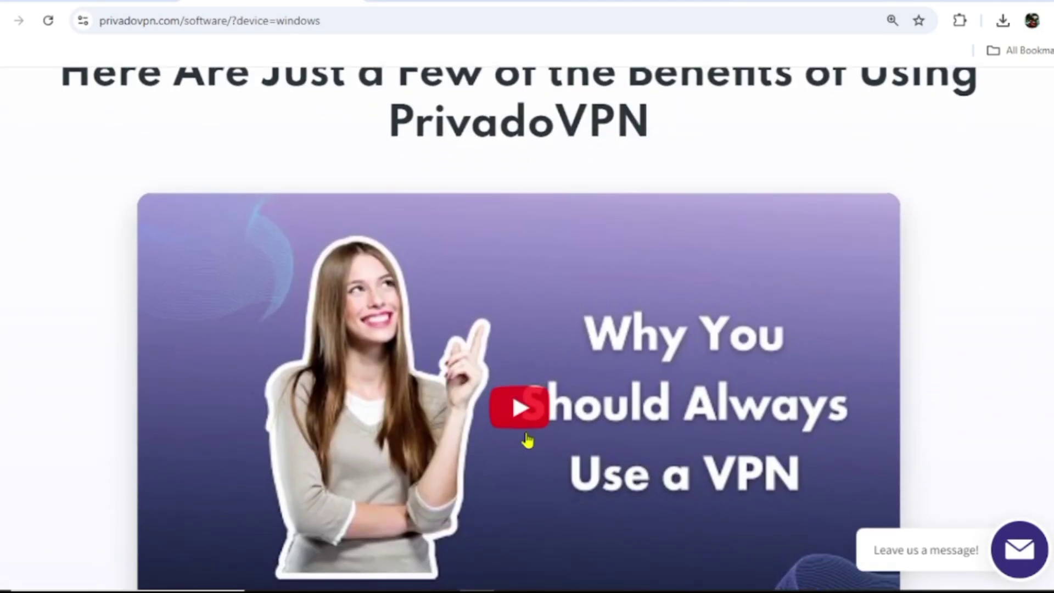
pyautogui.scroll(-9, 527, 439)
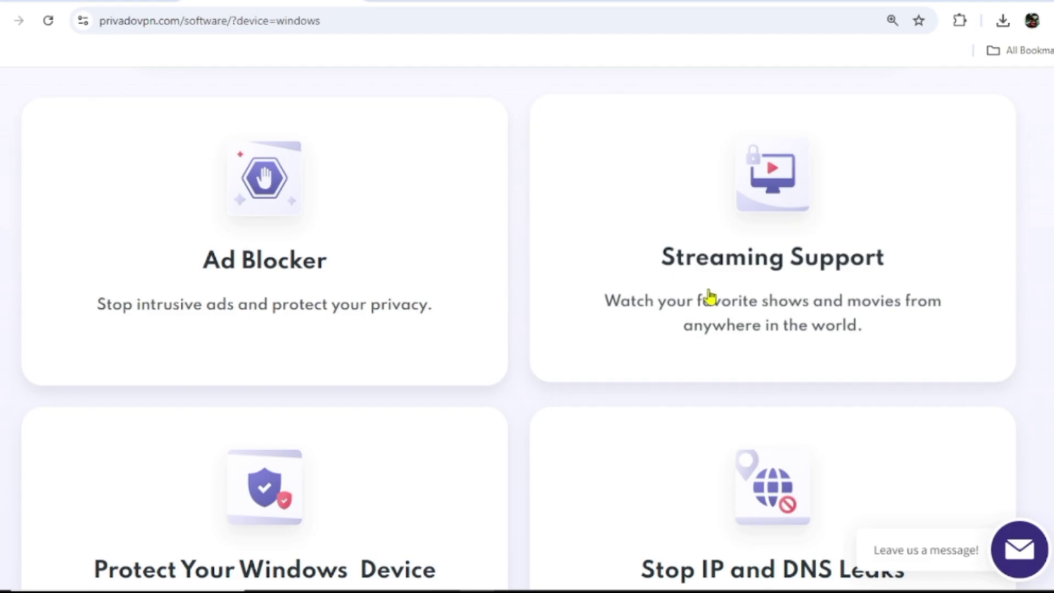
pyautogui.scroll(-2, 543, 392)
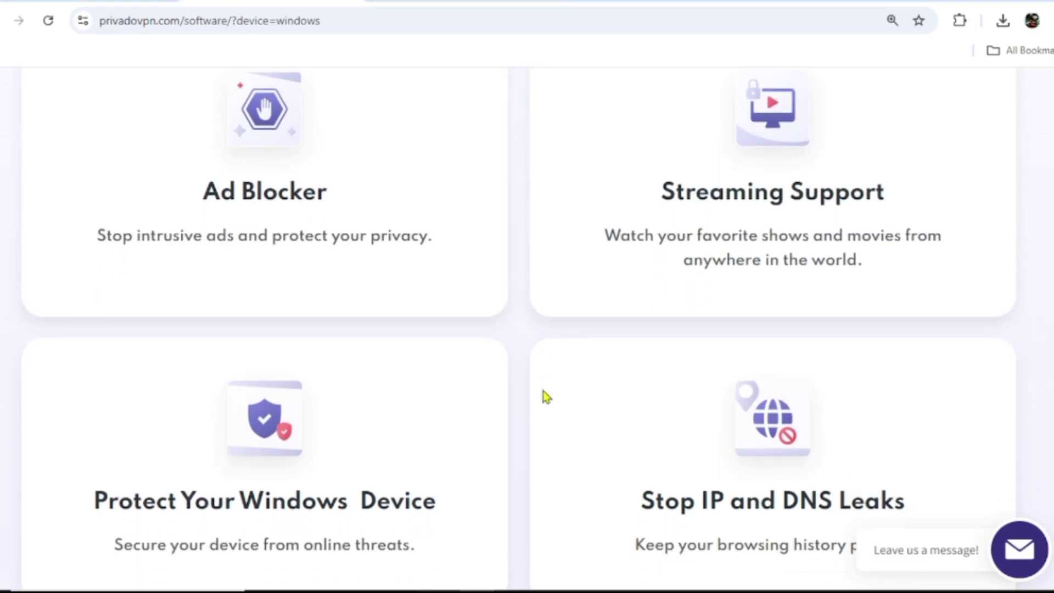
pyautogui.scroll(-5, 543, 391)
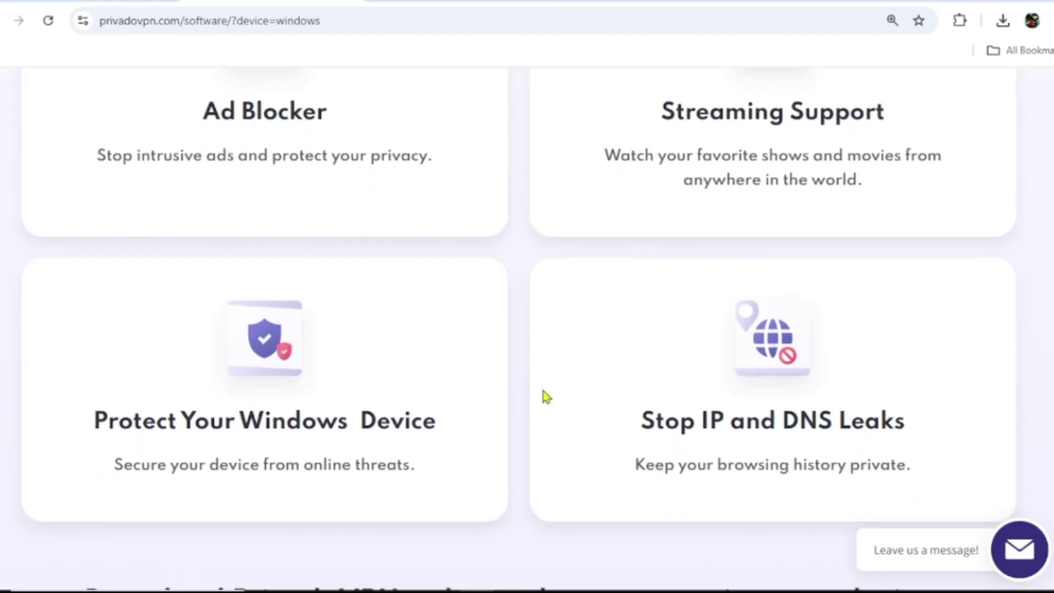
pyautogui.scroll(-7, 542, 391)
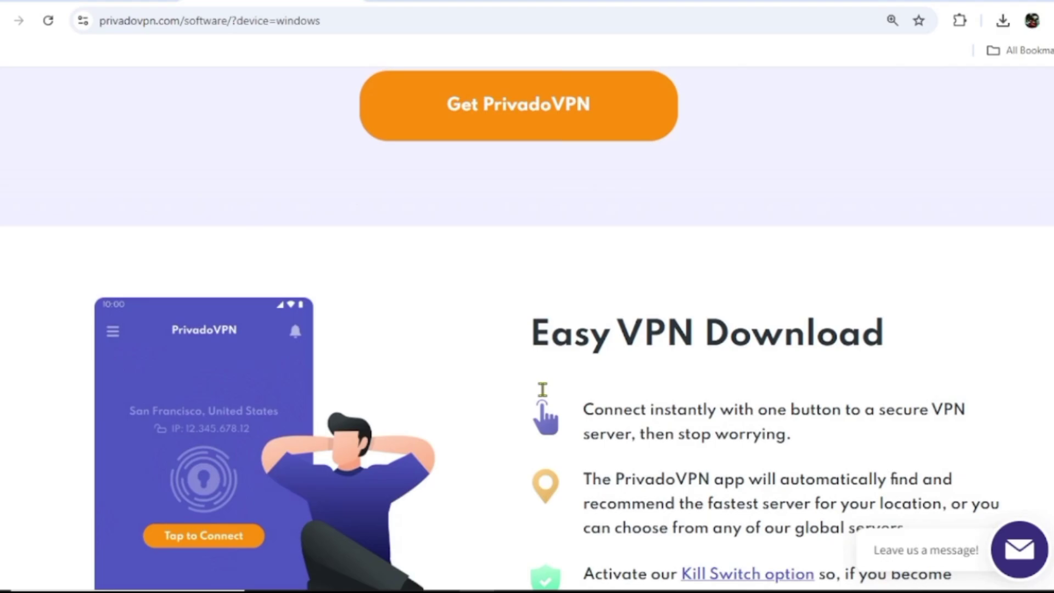
pyautogui.scroll(-3, 545, 395)
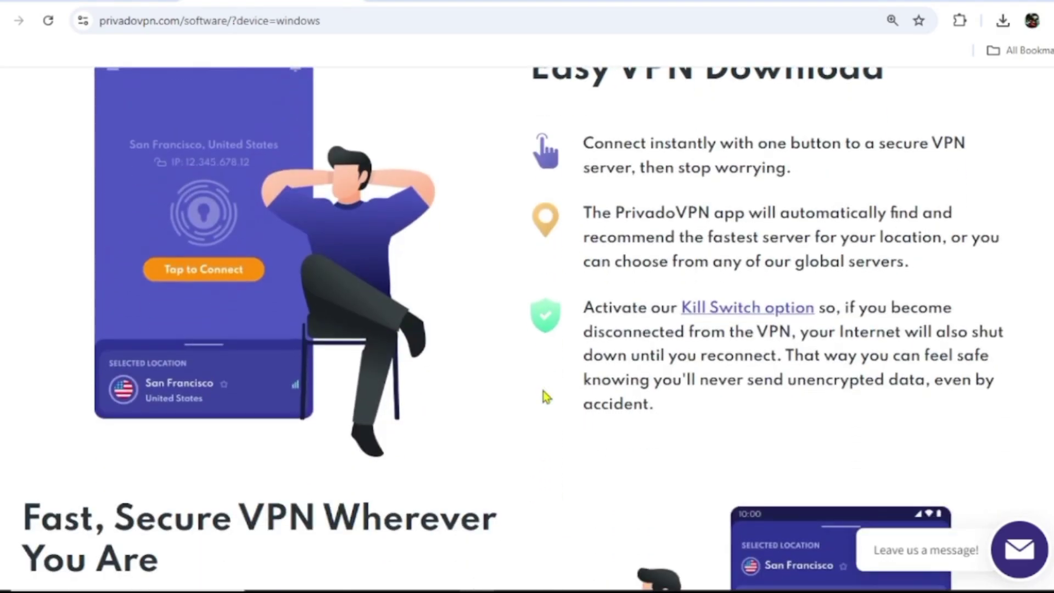
pyautogui.scroll(-4, 338, 473)
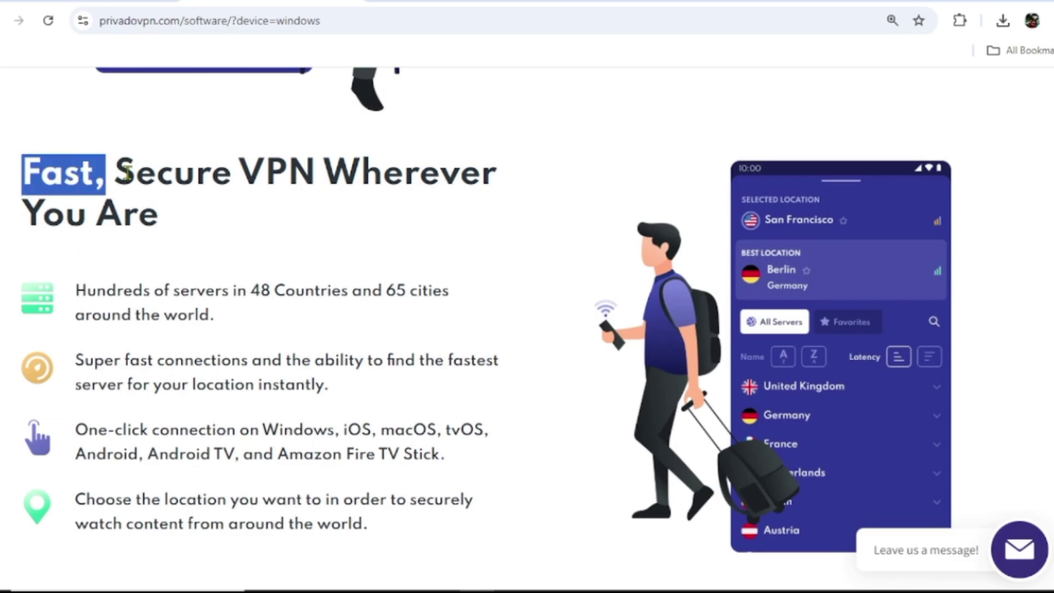
pyautogui.scroll(-5, 214, 471)
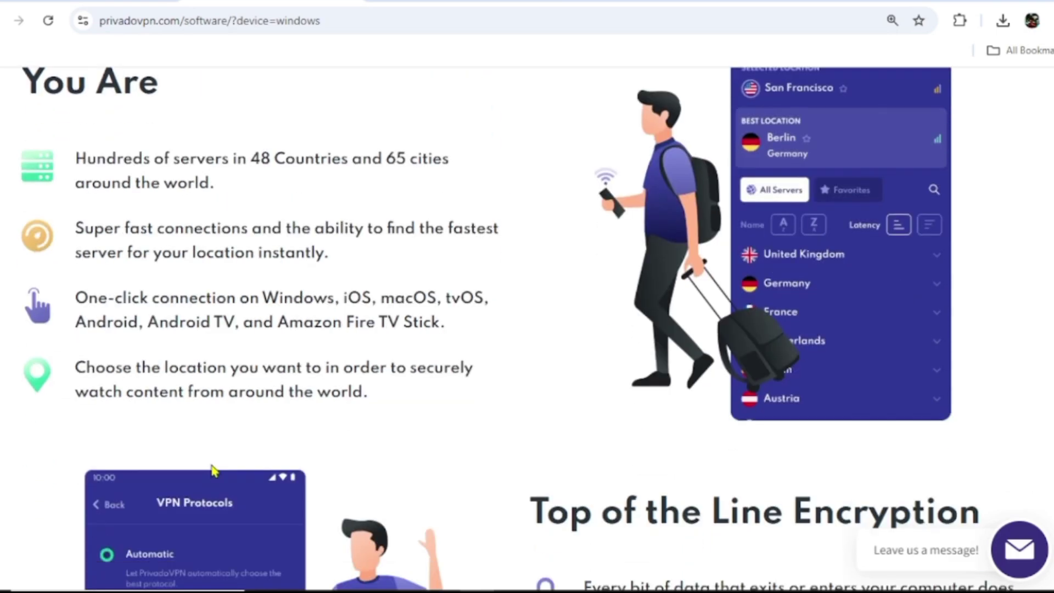
pyautogui.scroll(5, 214, 470)
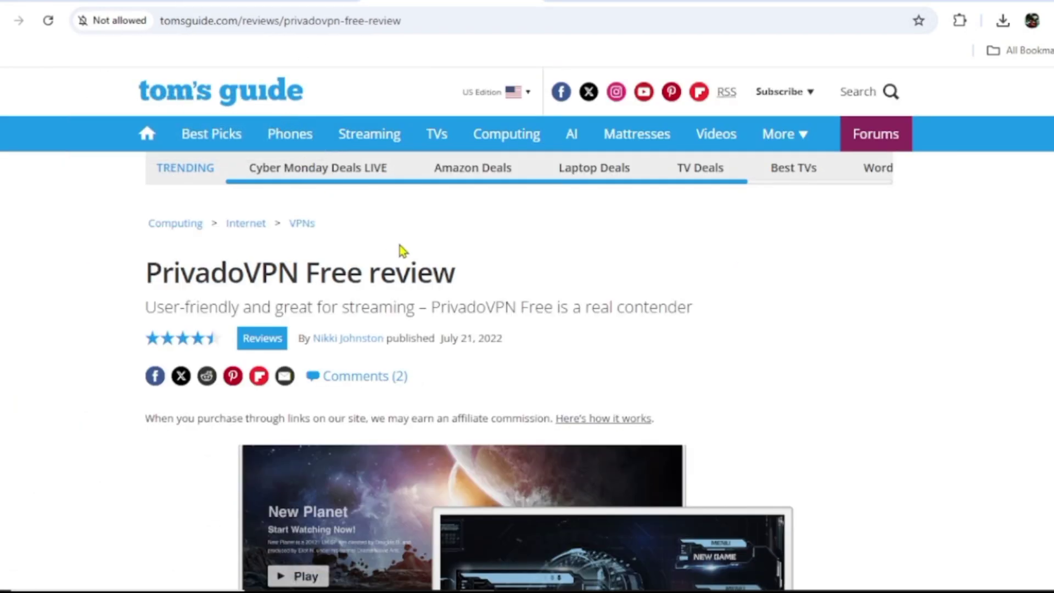
# Scroll through the rest of Tom's Guide's PrivadoVPN Free review.
pyautogui.scroll(-5, 400, 245)
pyautogui.scroll(-15, 400, 250)
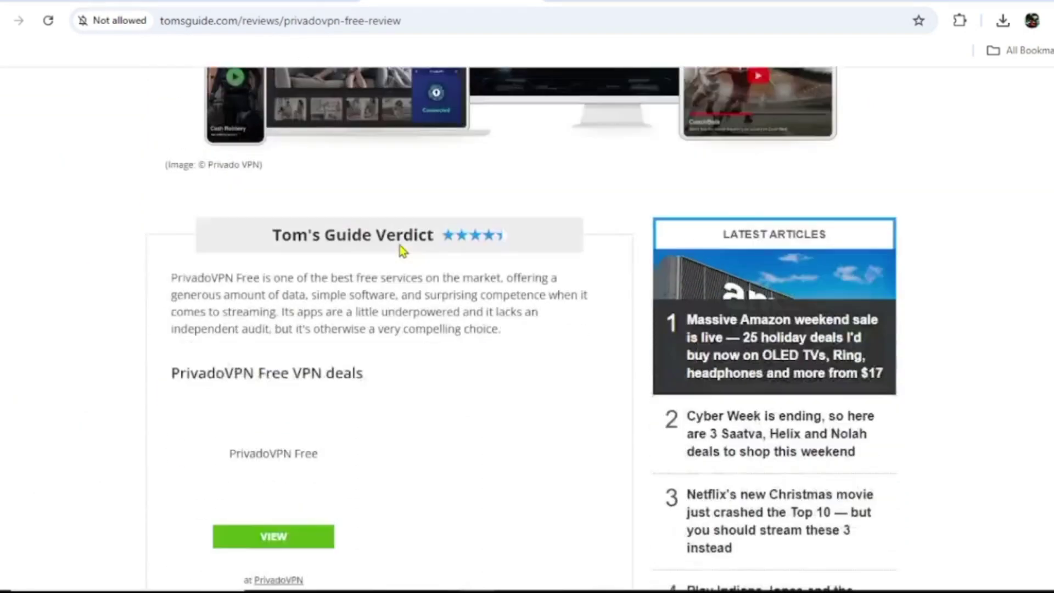
pyautogui.scroll(-10, 400, 250)
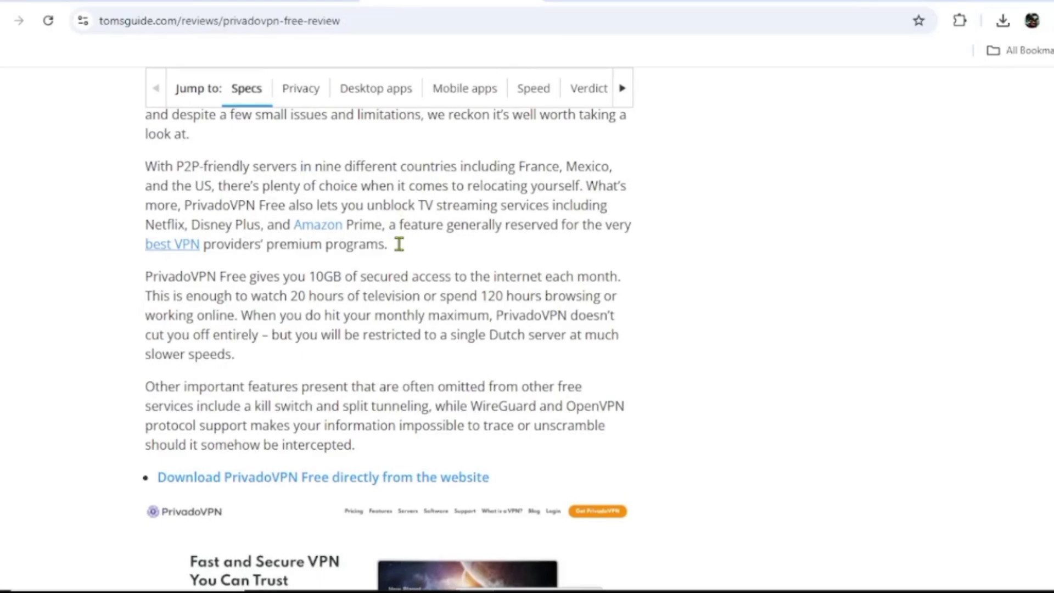
pyautogui.scroll(-5, 399, 249)
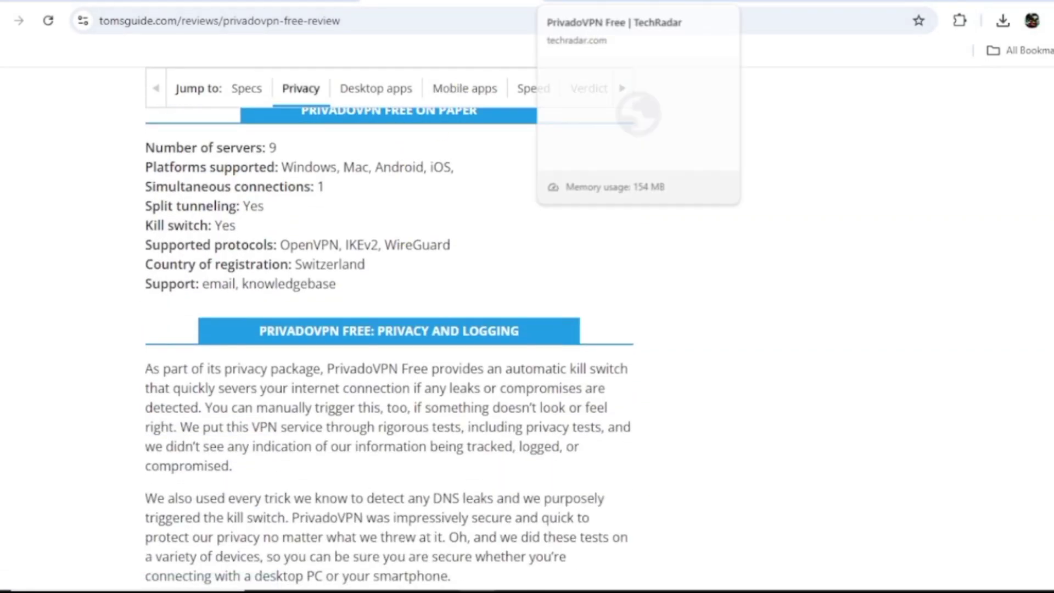
# Switch to TechRadar's PrivadoVPN Free review and read its server-country coverage.
pyautogui.click(631, 3)
pyautogui.scroll(-8, 371, 367)
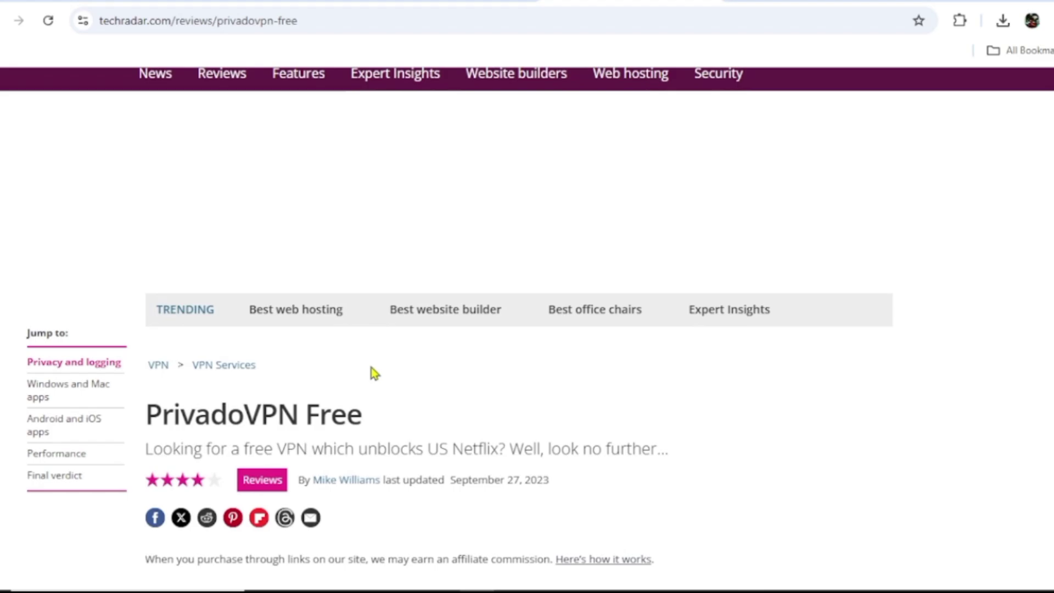
pyautogui.scroll(-14, 371, 366)
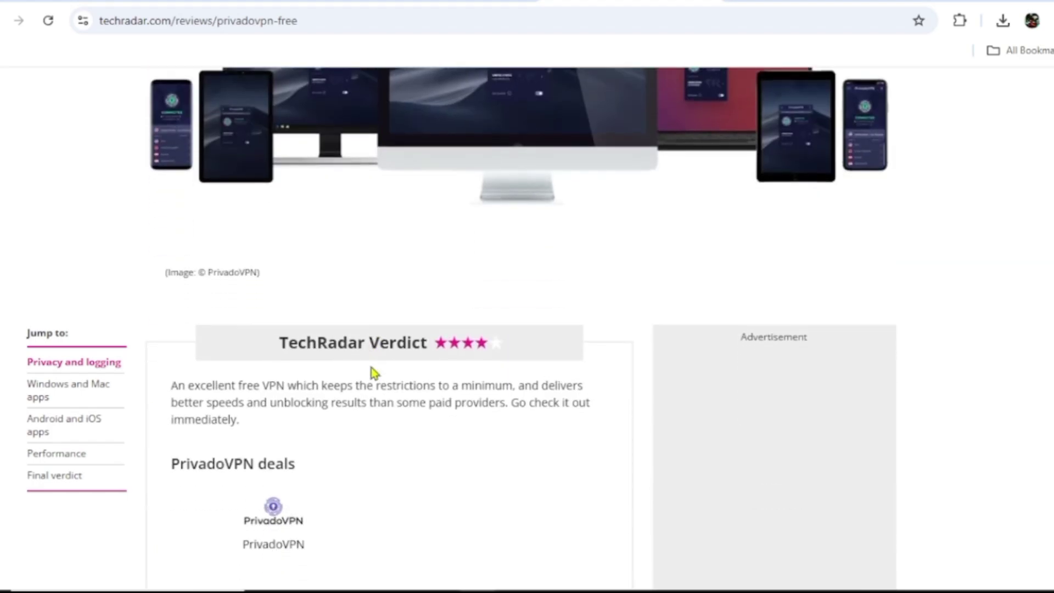
pyautogui.scroll(-9, 371, 372)
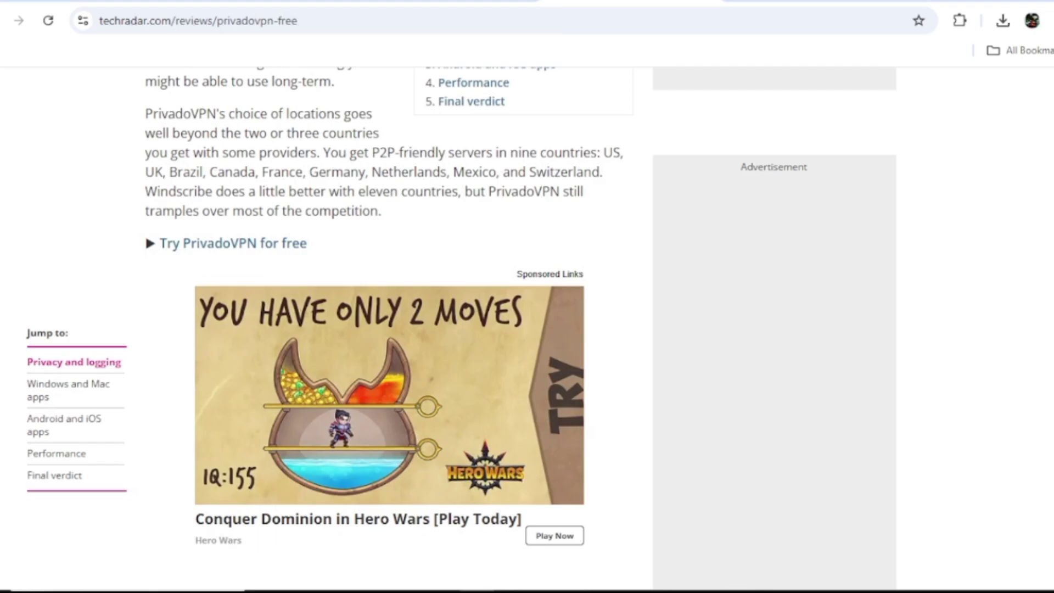
# Return to the PrivadoVPN Windows download page and look it over.
pyautogui.click(230, 3)
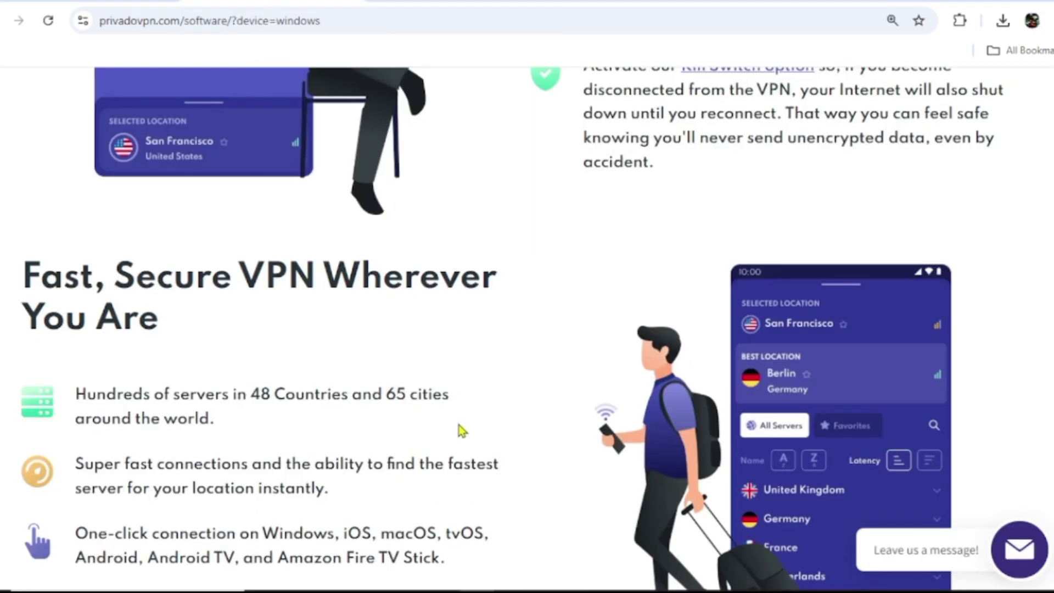
pyautogui.scroll(5, 461, 431)
pyautogui.scroll(-15, 461, 431)
pyautogui.scroll(5, 461, 431)
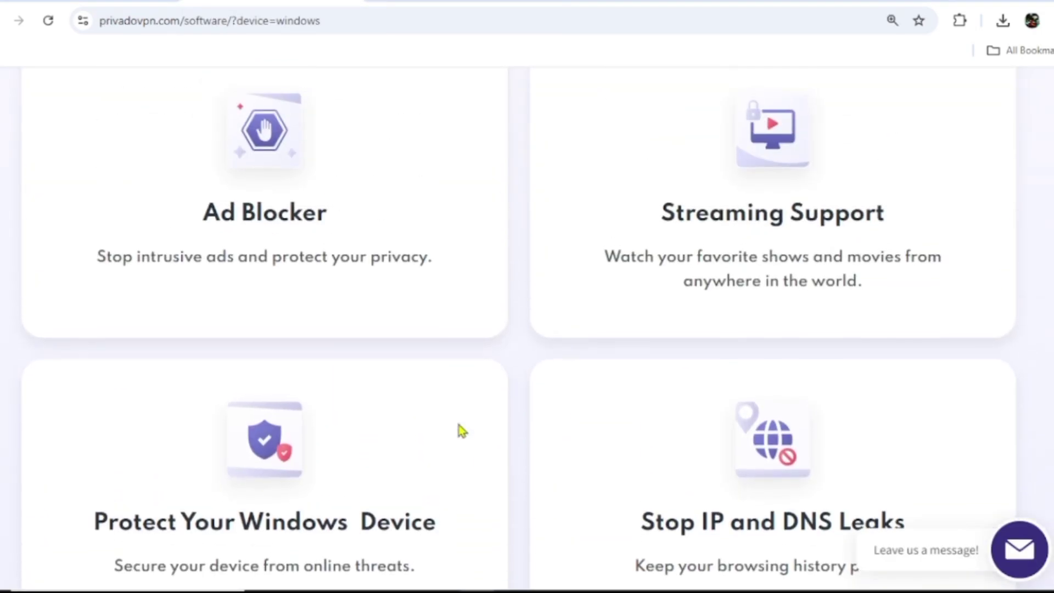
pyautogui.scroll(20, 461, 430)
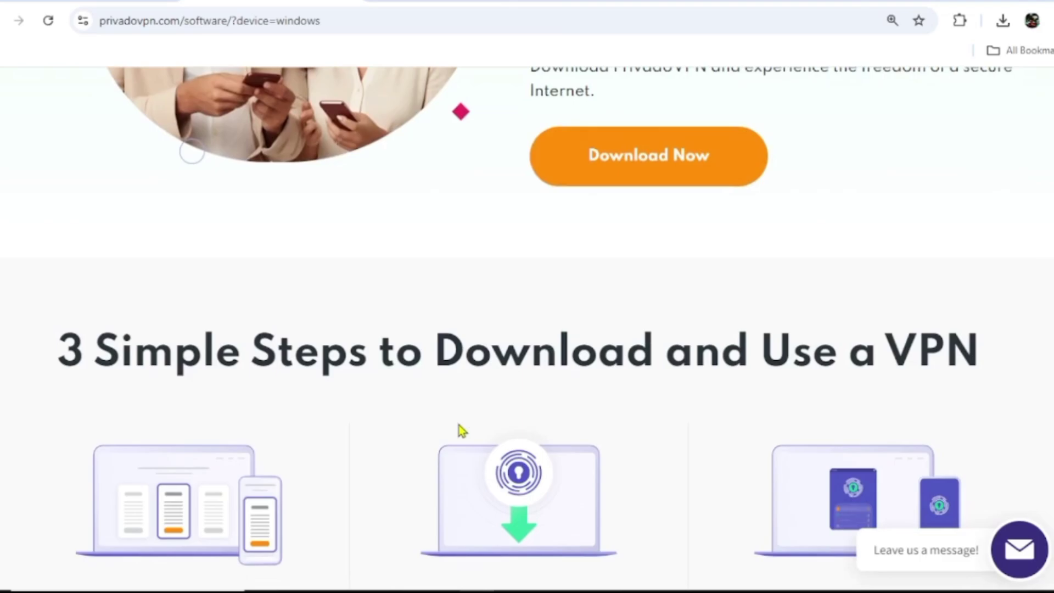
pyautogui.scroll(20, 461, 431)
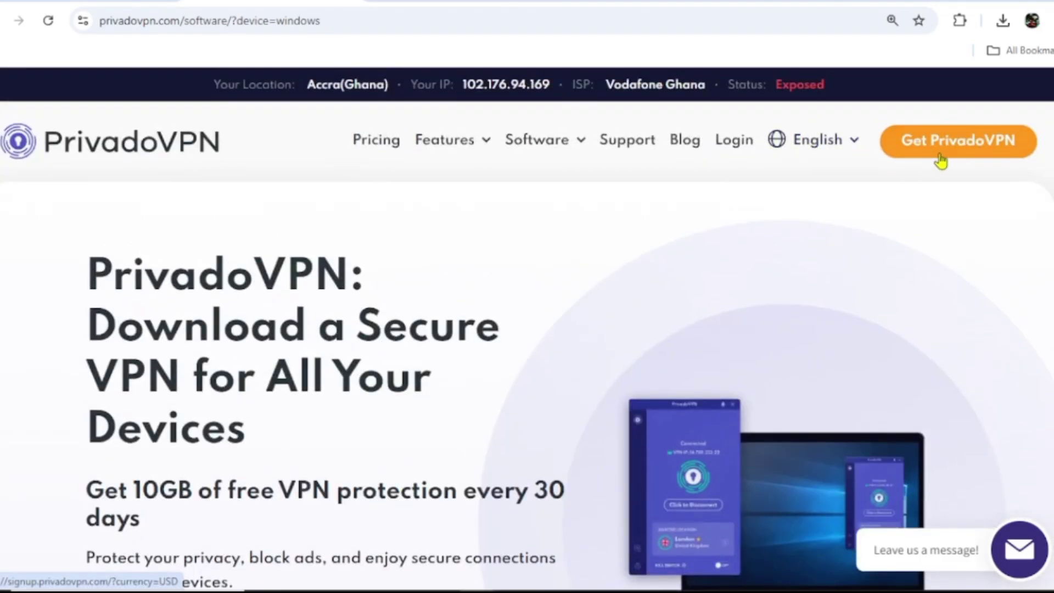
pyautogui.scroll(-5, 452, 324)
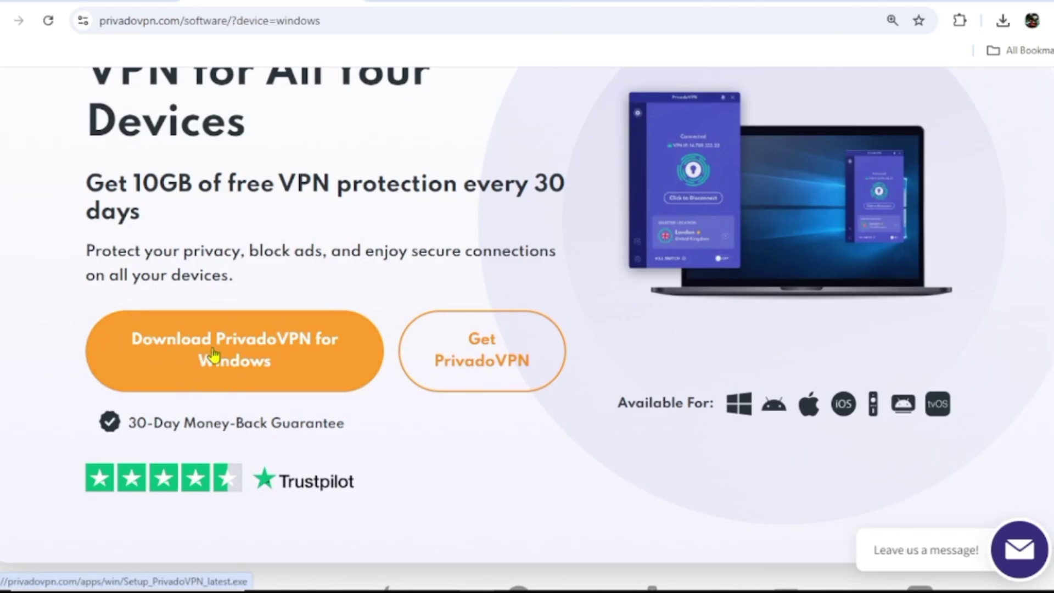
pyautogui.scroll(1, 214, 356)
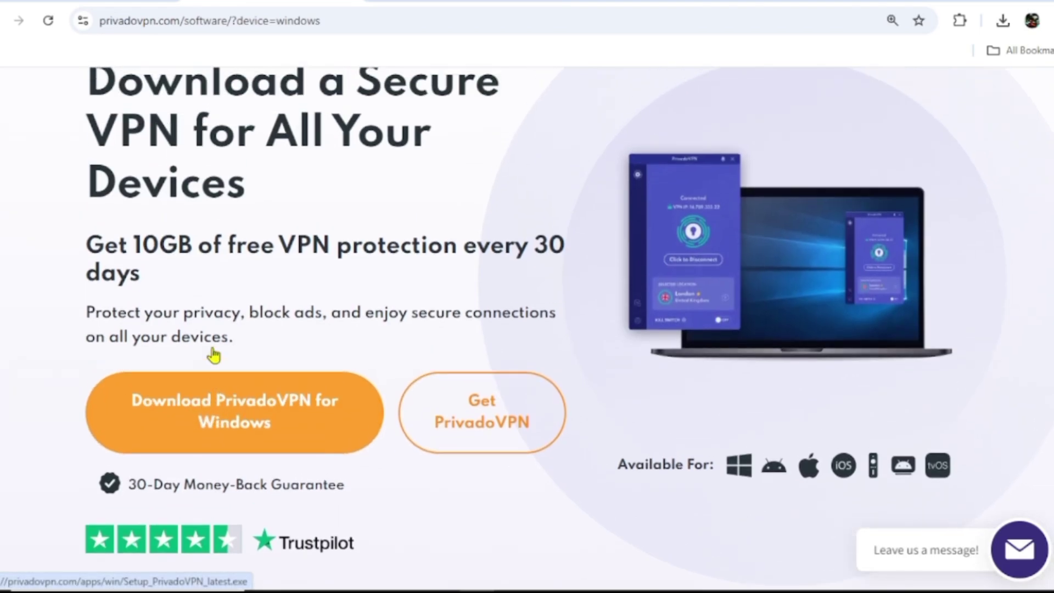
# Download the Windows installer and confirm the 10.9 MB Setup_PrivadoVPN_latest file finished.
pyautogui.click(226, 411)
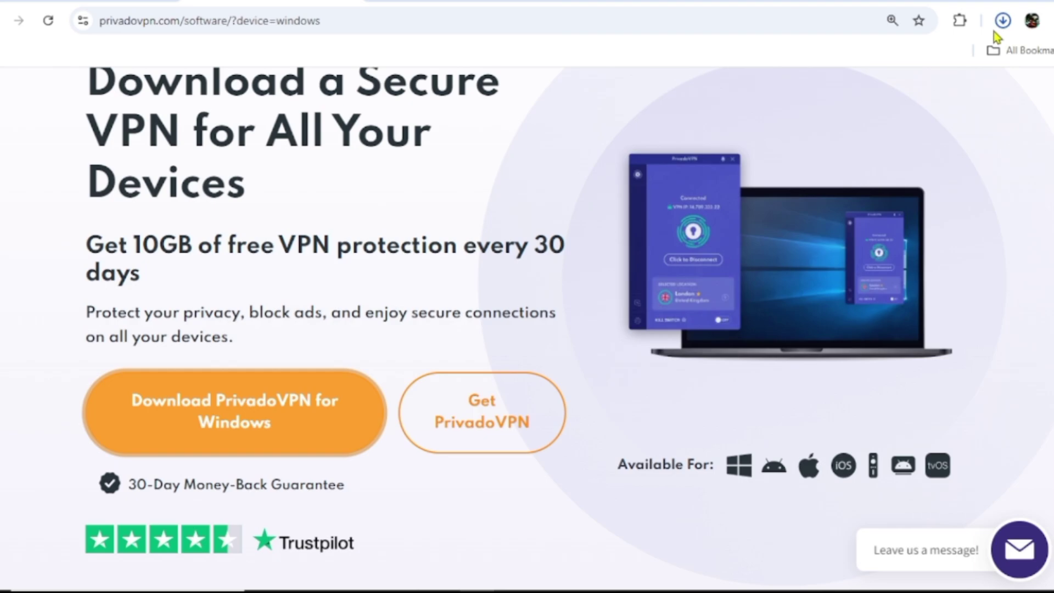
pyautogui.click(1001, 28)
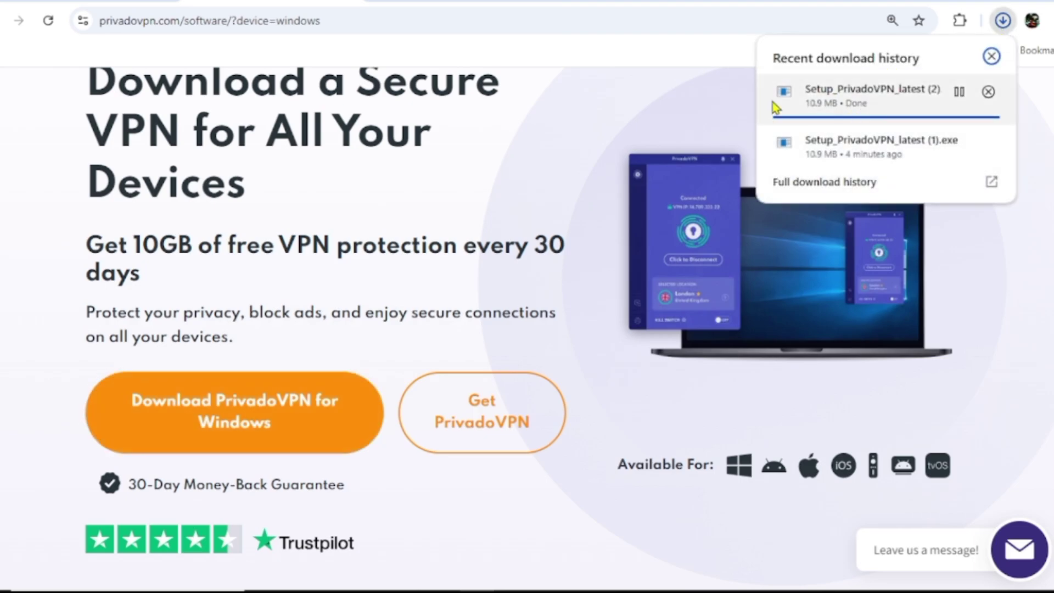
pyautogui.click(463, 200)
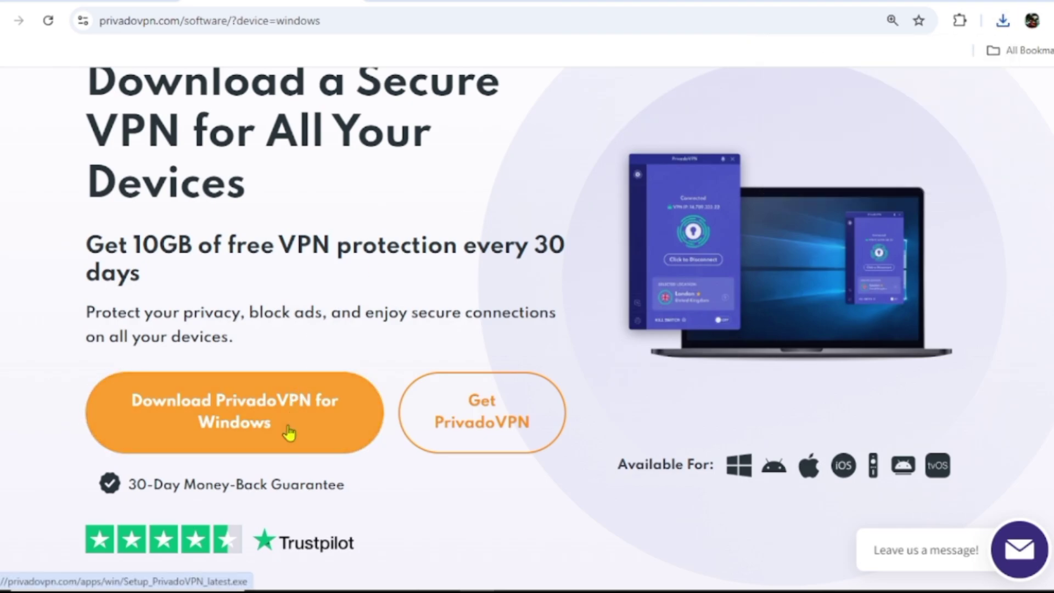
pyautogui.scroll(-2, 286, 431)
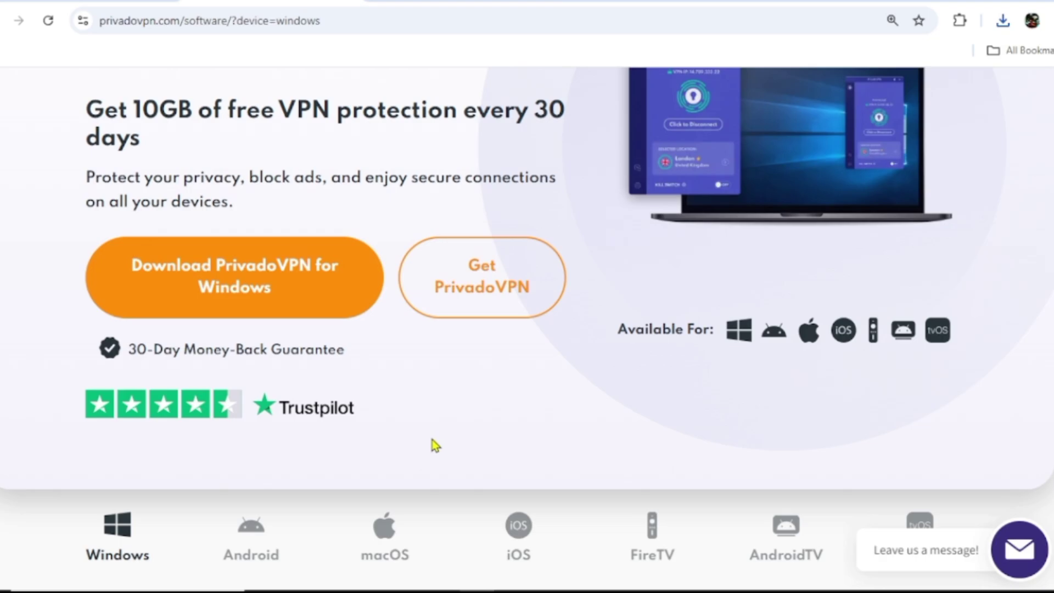
pyautogui.scroll(-1, 435, 444)
pyautogui.moveTo(621, 583)
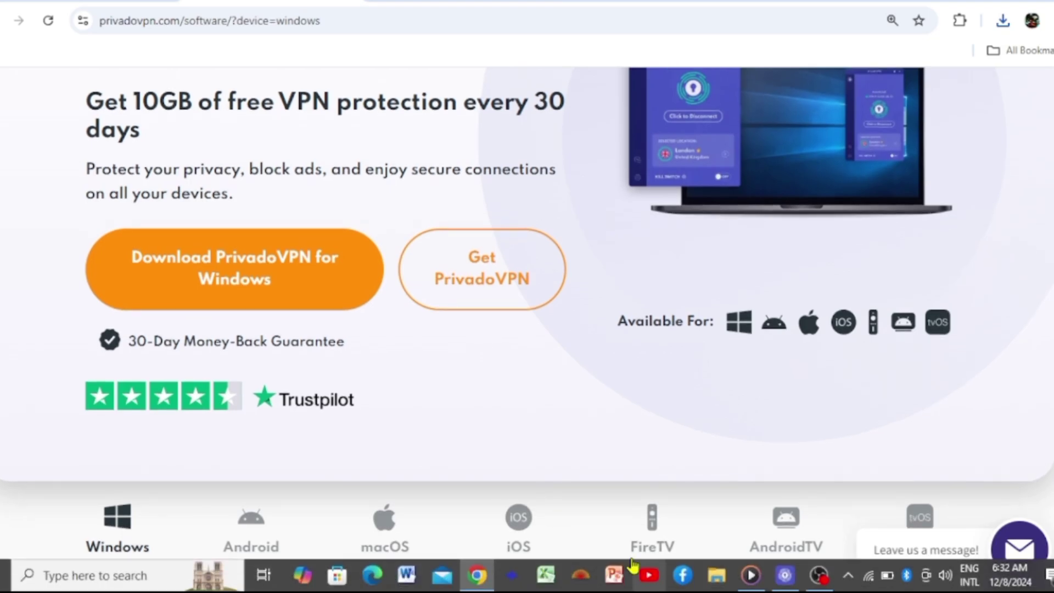
pyautogui.scroll(-5, 673, 443)
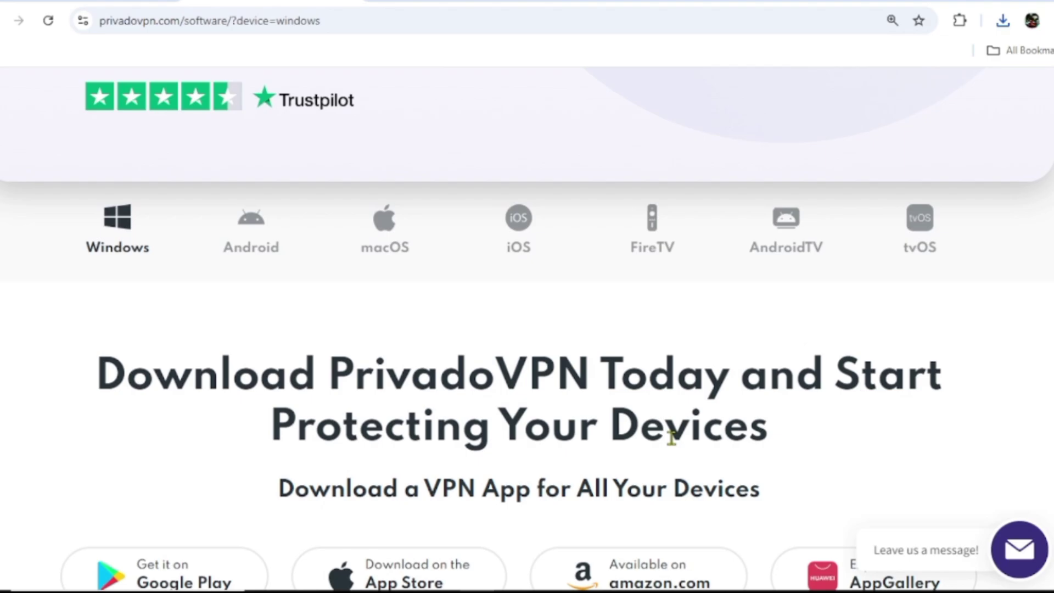
pyautogui.scroll(6, 671, 437)
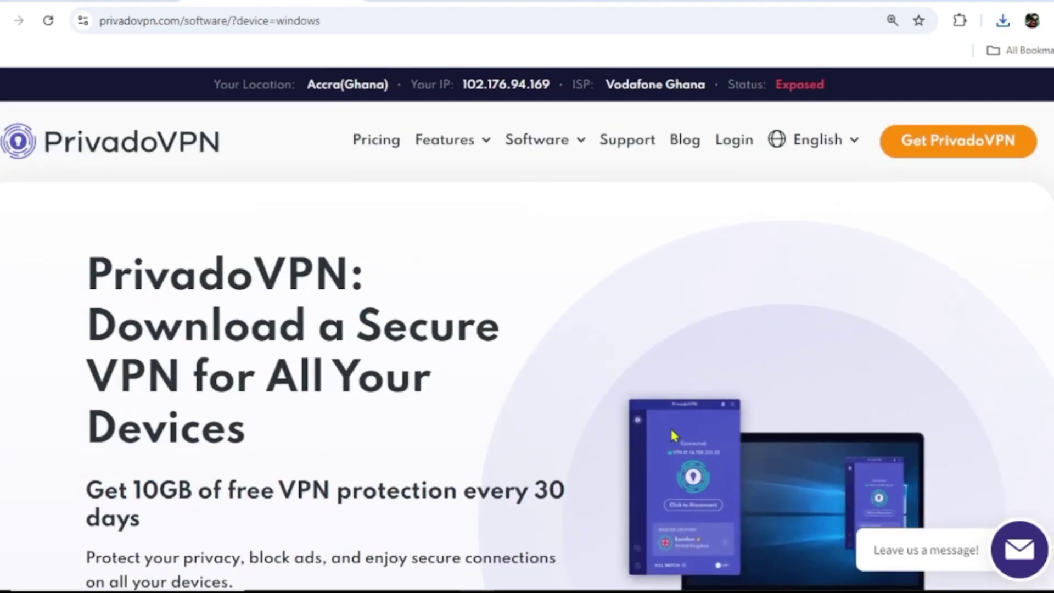
pyautogui.scroll(-4, 600, 447)
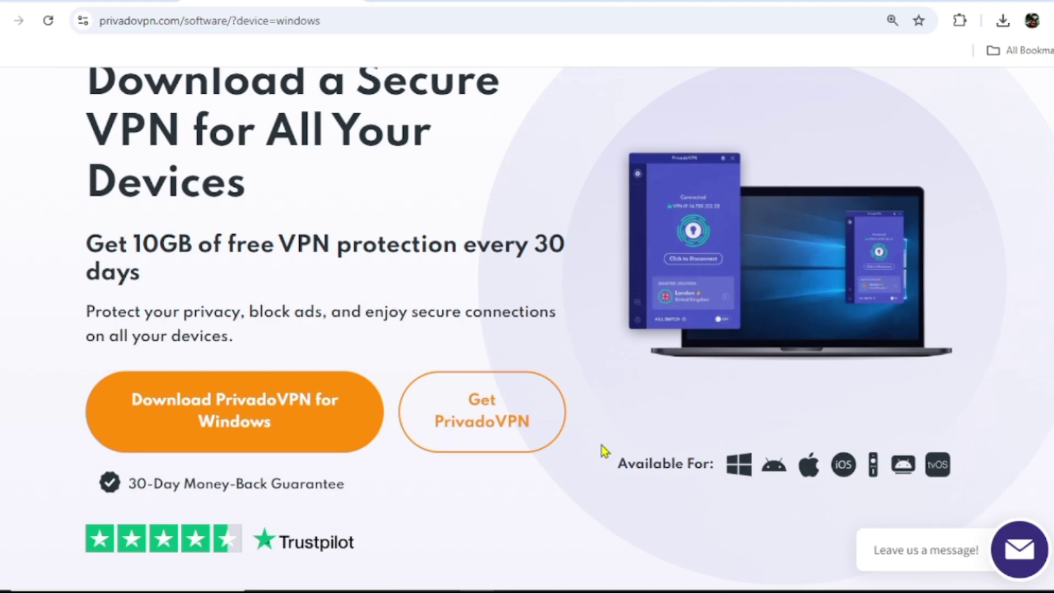
pyautogui.scroll(-8, 604, 450)
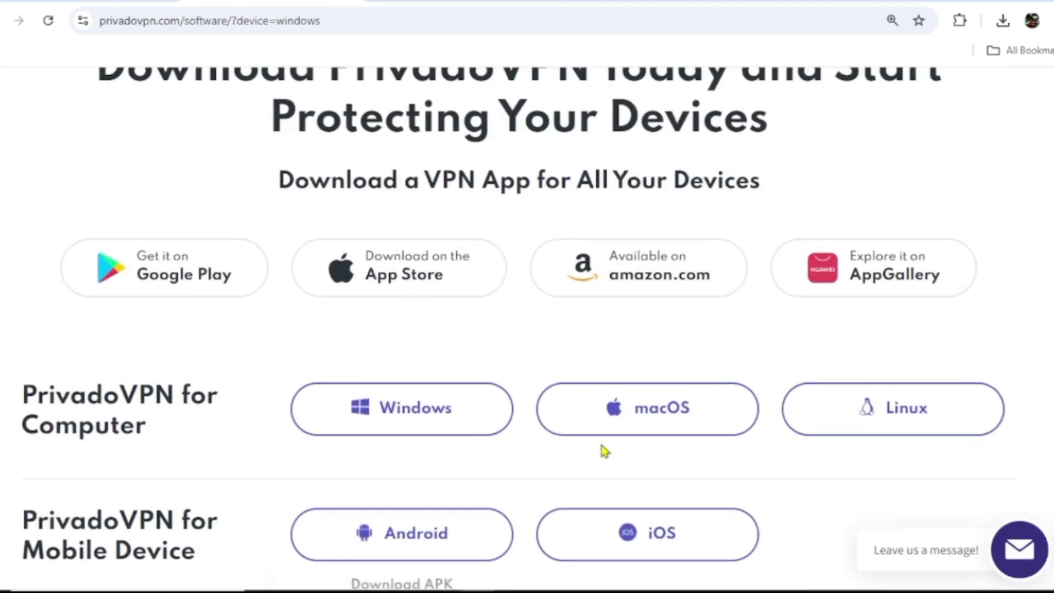
pyautogui.scroll(-15, 604, 450)
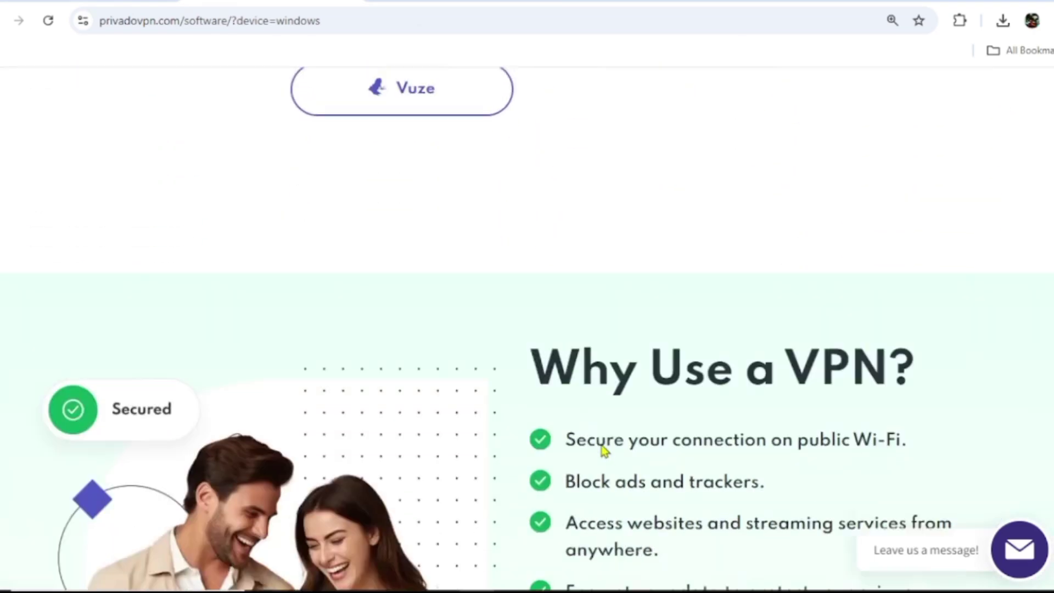
pyautogui.scroll(-5, 604, 450)
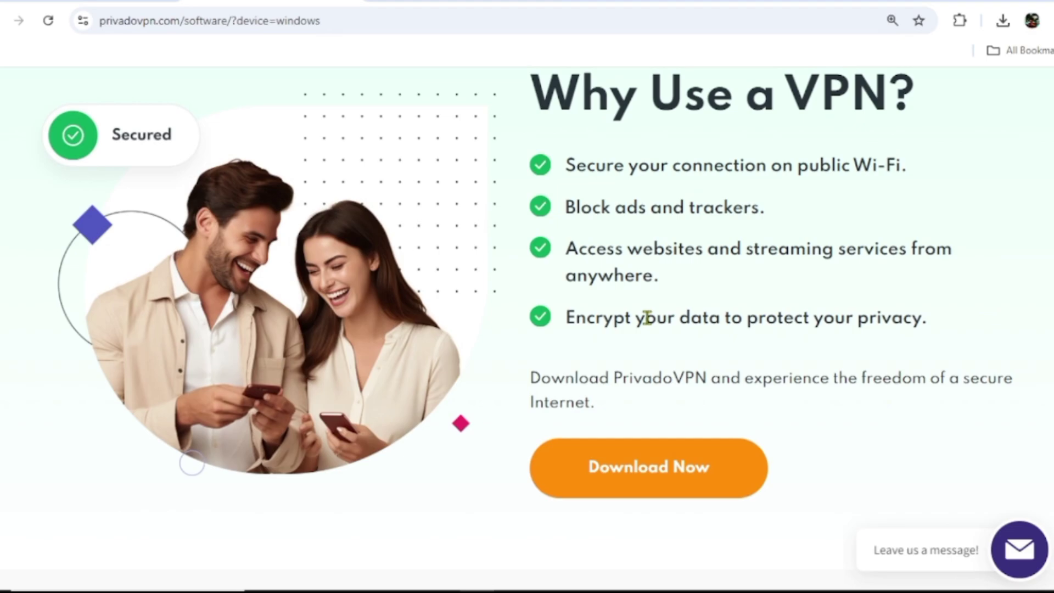
pyautogui.scroll(-10, 526, 433)
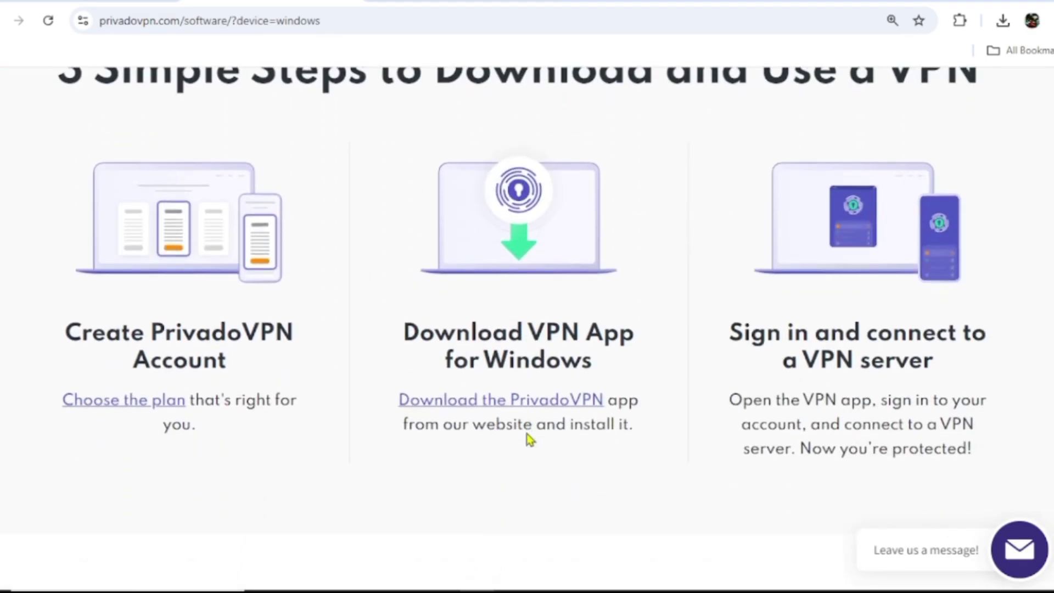
pyautogui.scroll(-2, 527, 434)
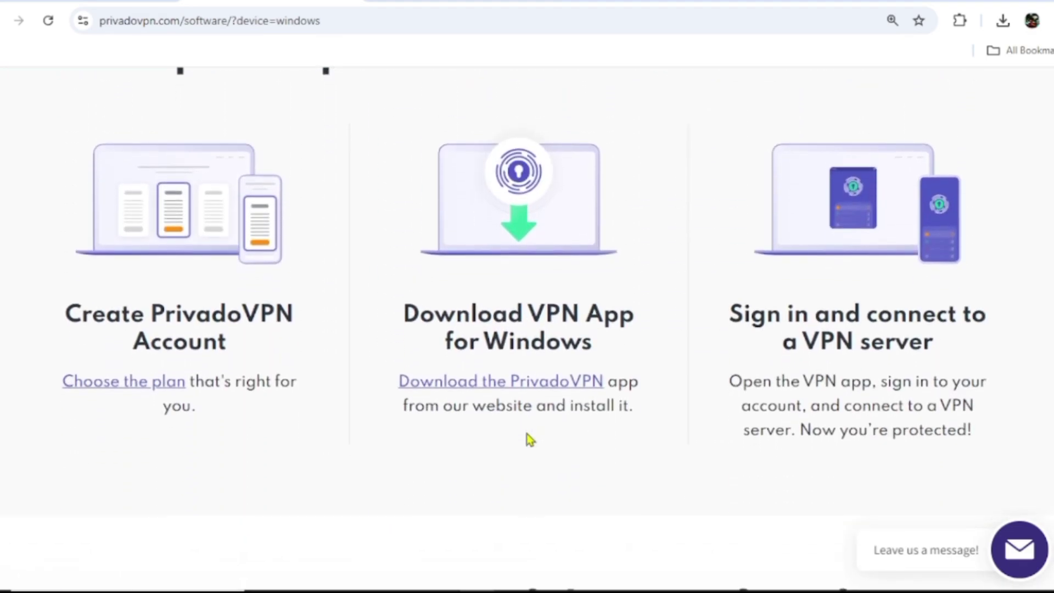
pyautogui.scroll(-8, 528, 439)
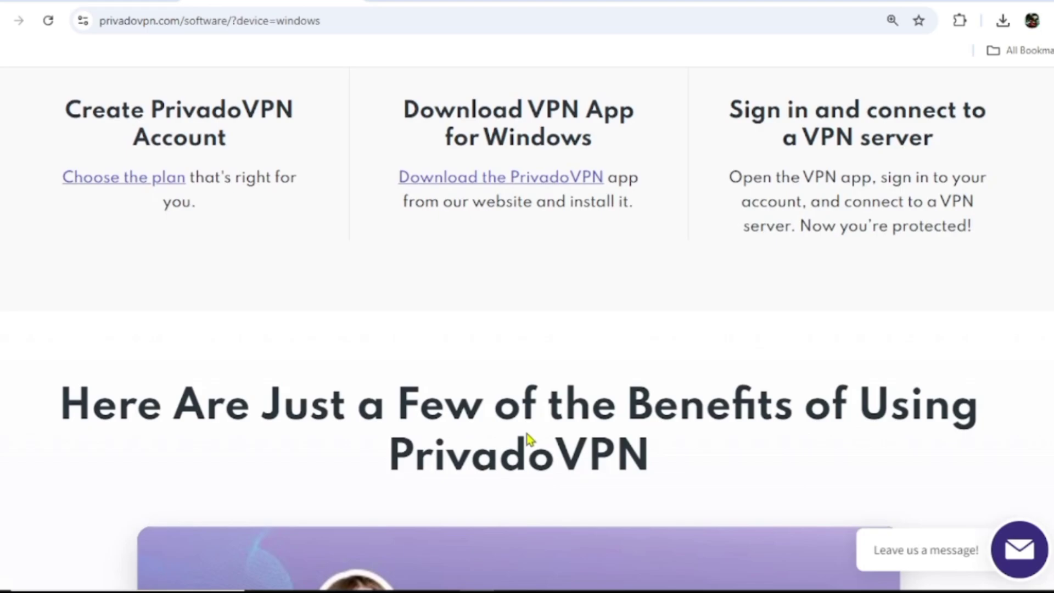
pyautogui.scroll(-9, 528, 437)
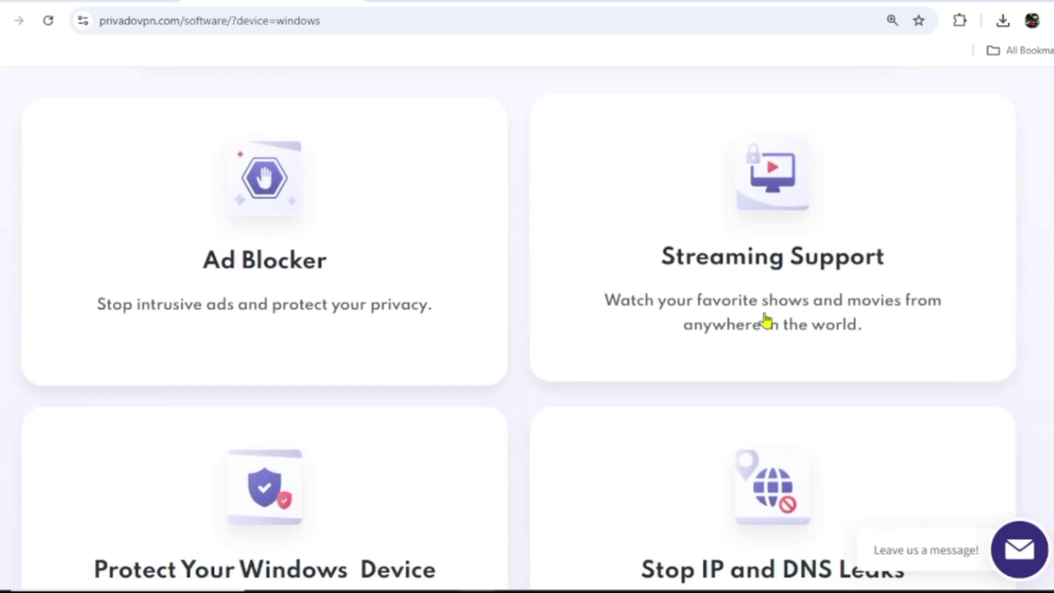
pyautogui.scroll(-2, 543, 392)
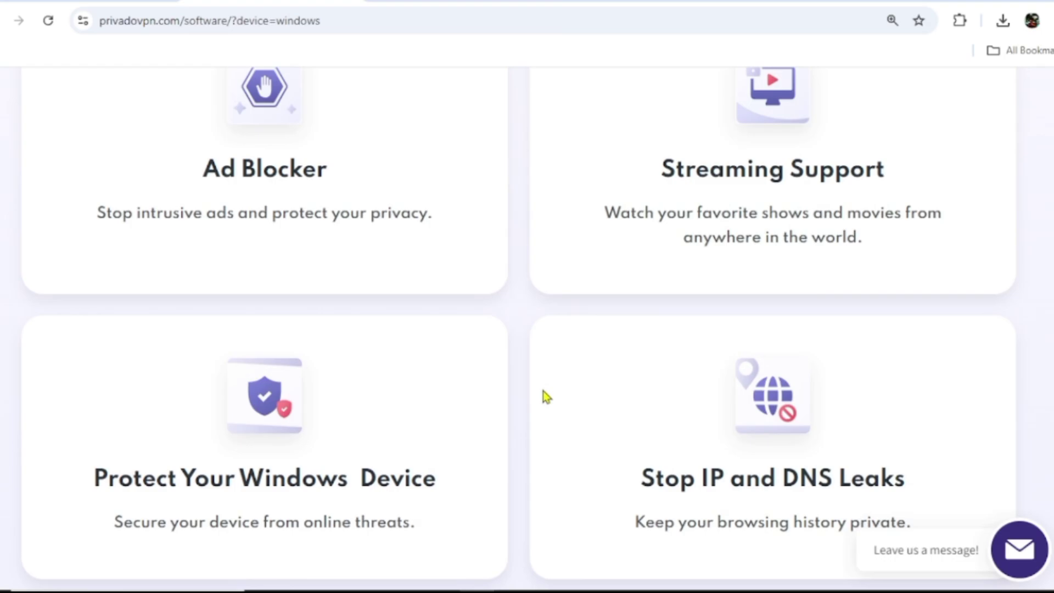
pyautogui.scroll(-5, 543, 392)
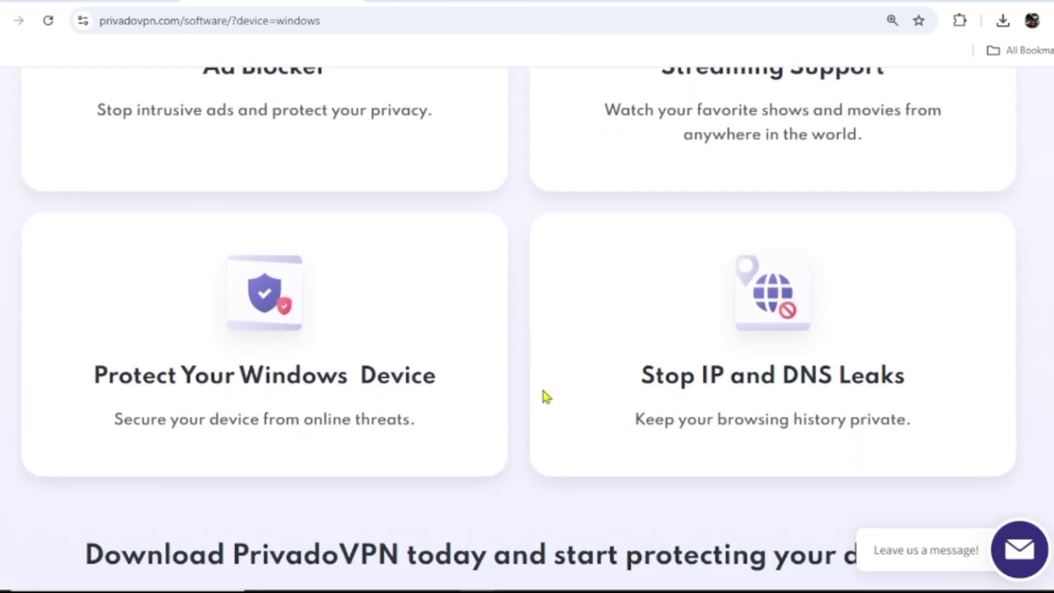
pyautogui.scroll(-8, 542, 390)
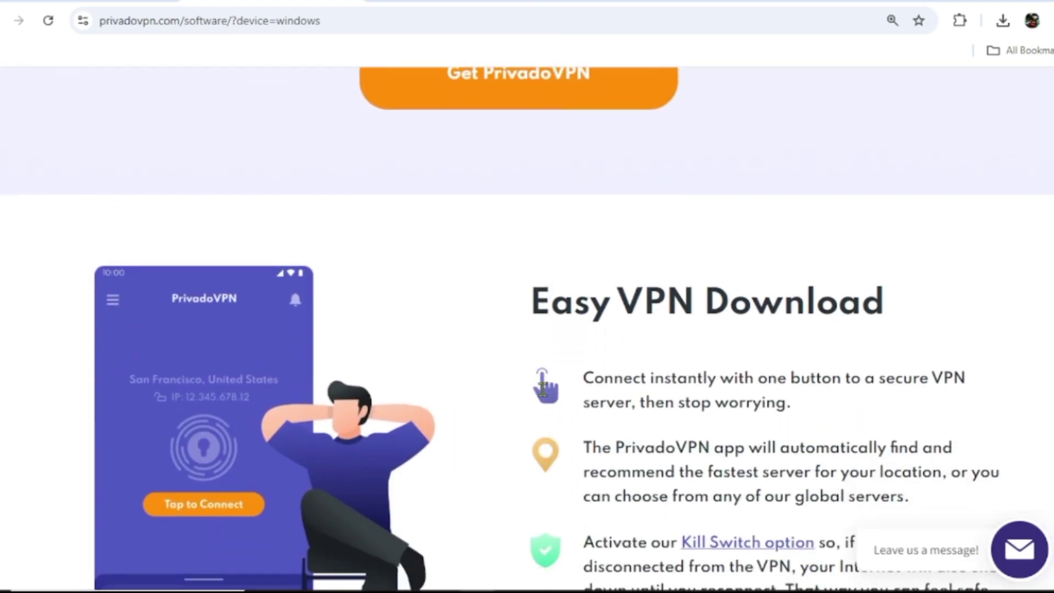
pyautogui.scroll(-5, 544, 395)
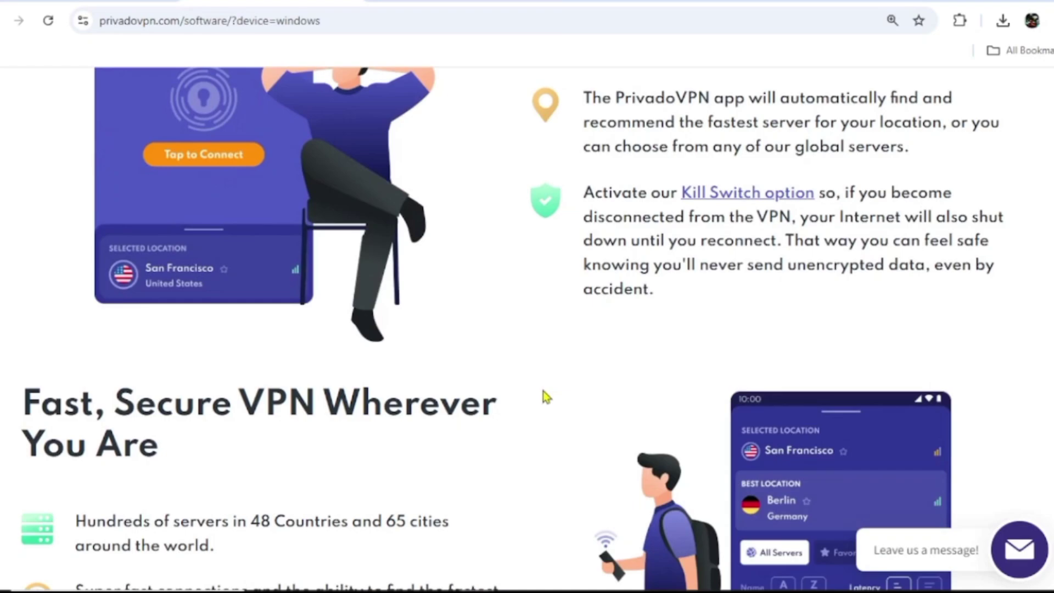
pyautogui.scroll(-4, 338, 480)
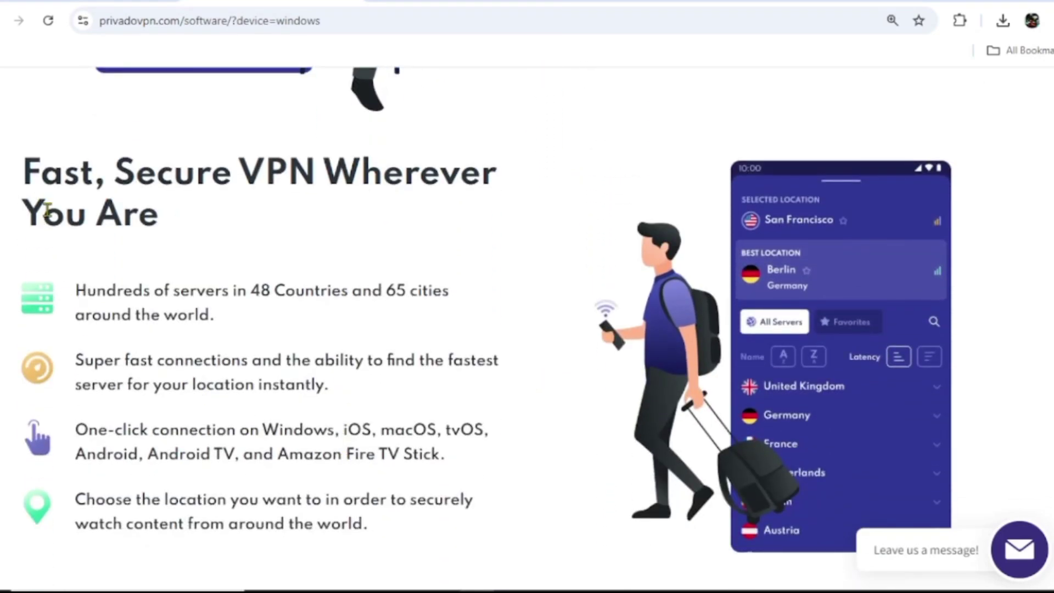
pyautogui.moveTo(25, 170); pyautogui.dragTo(153, 215)
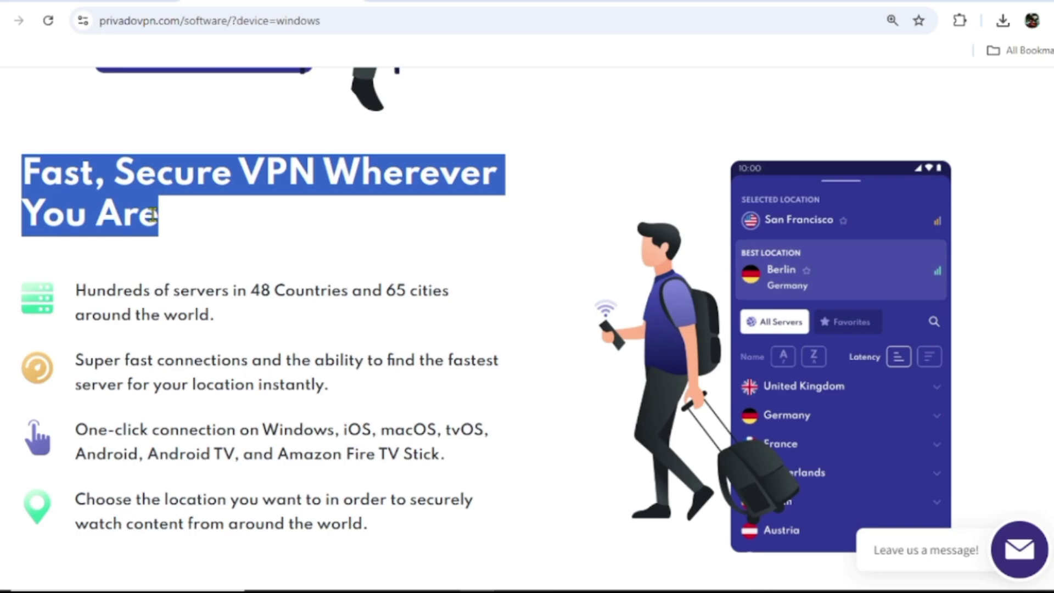
pyautogui.click(211, 470)
pyautogui.scroll(-5, 211, 470)
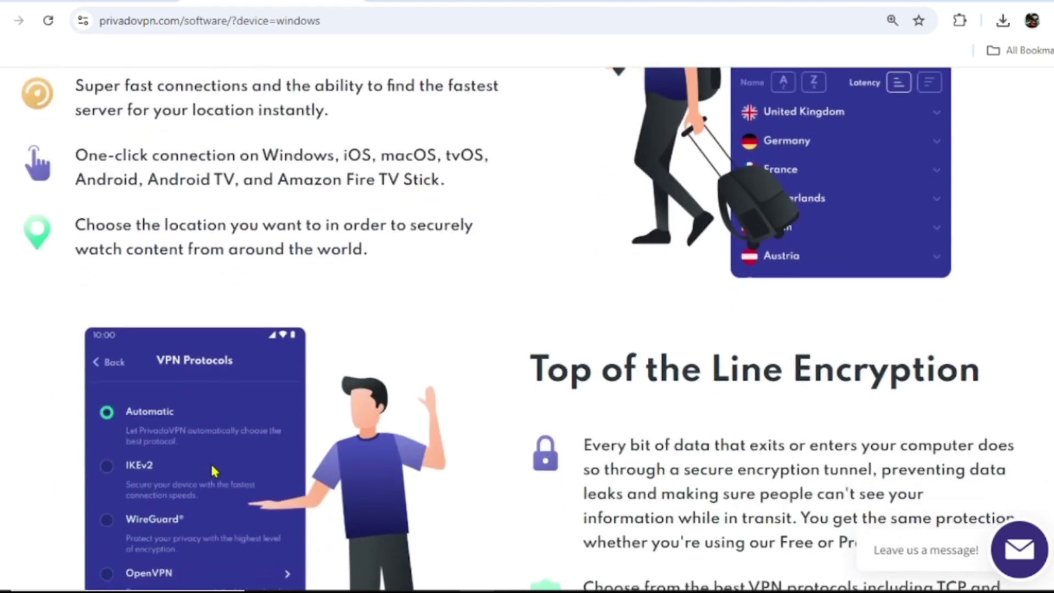
pyautogui.scroll(10, 213, 470)
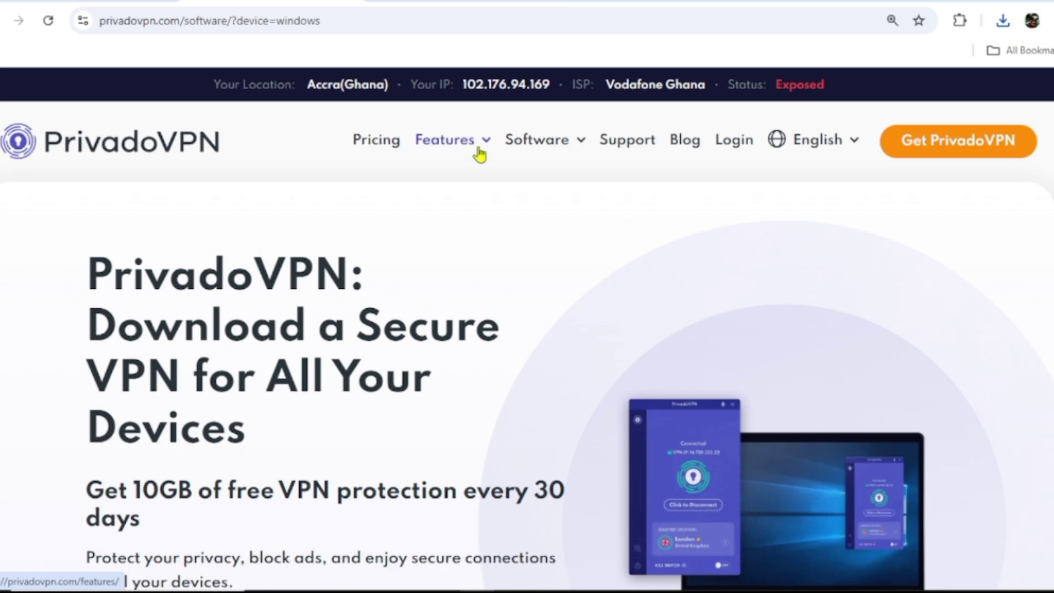
# Look over the Features menu, then go to the Pricing page with 12-, 24- and 1-month plans.
pyautogui.moveTo(477, 153)
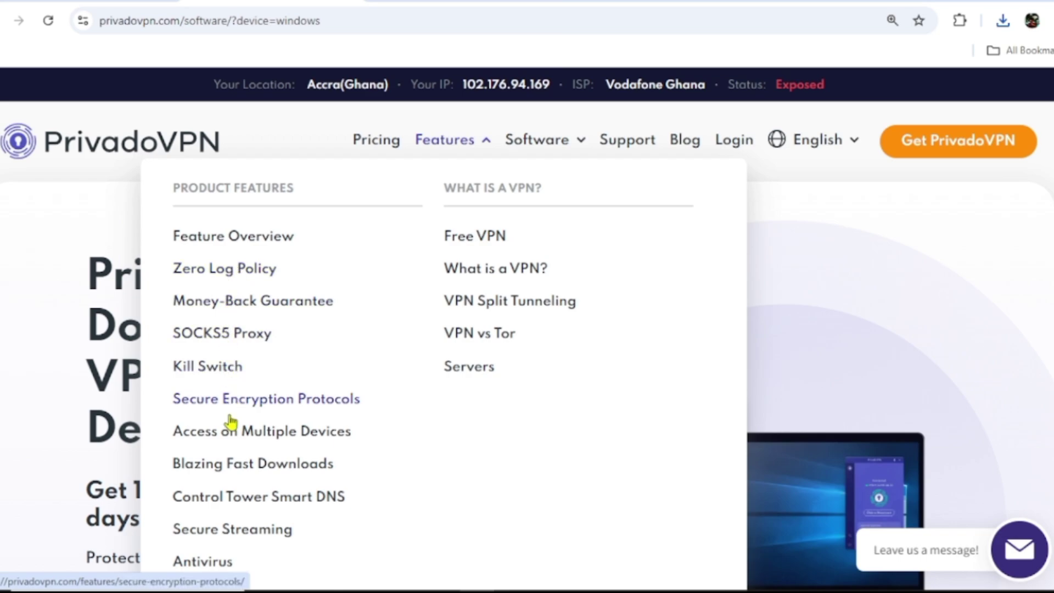
pyautogui.scroll(-1, 265, 463)
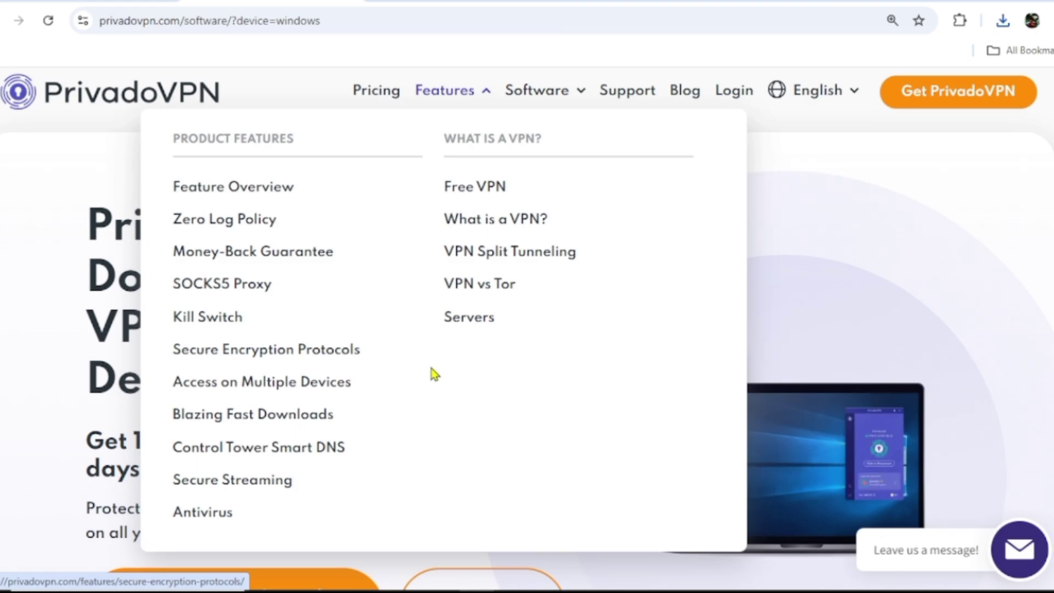
pyautogui.scroll(-2, 505, 442)
pyautogui.scroll(3, 505, 442)
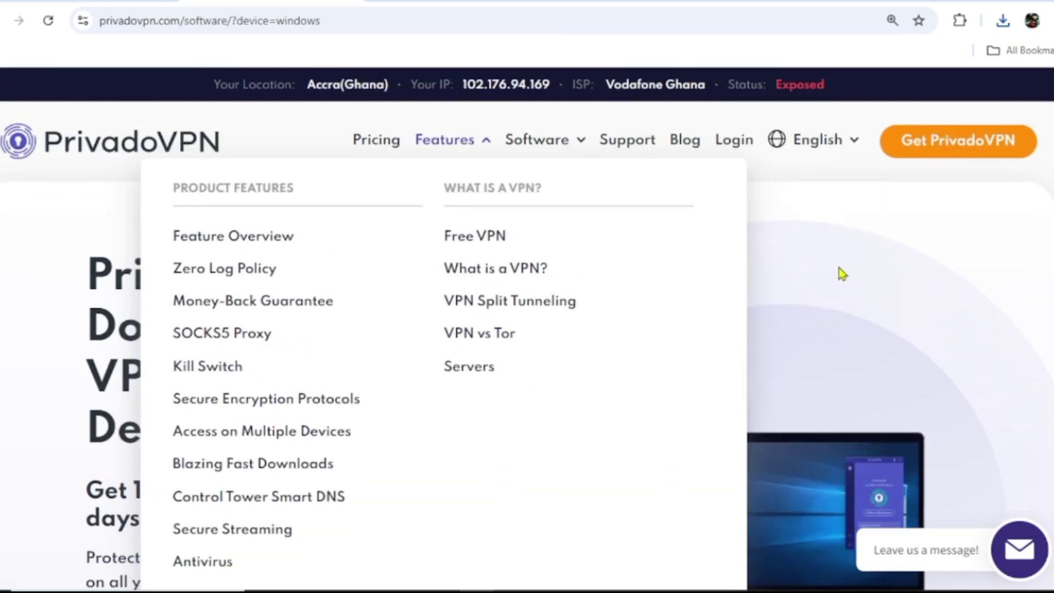
pyautogui.click(394, 143)
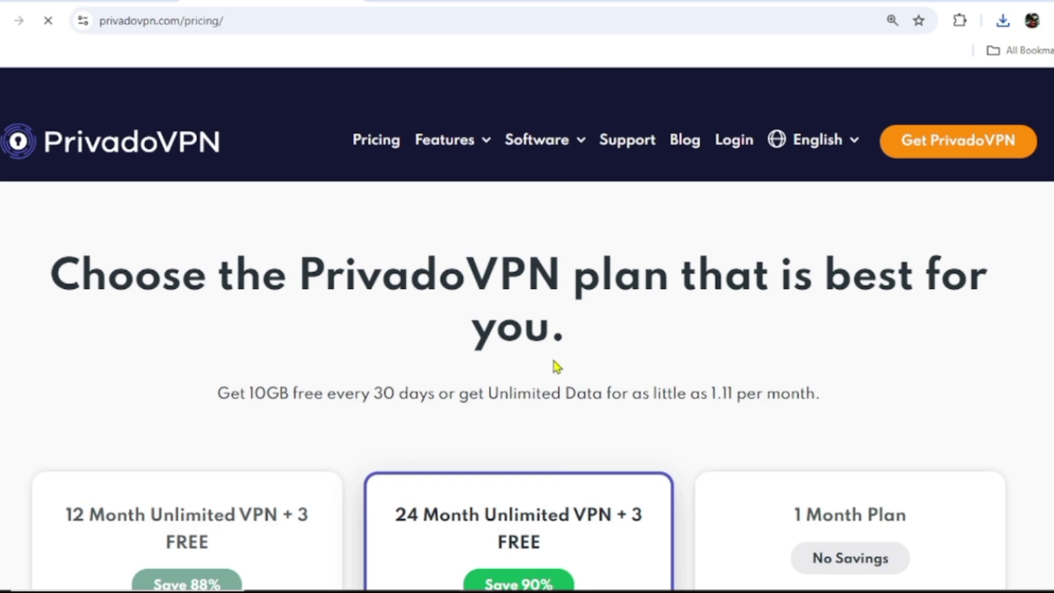
pyautogui.scroll(-5, 568, 384)
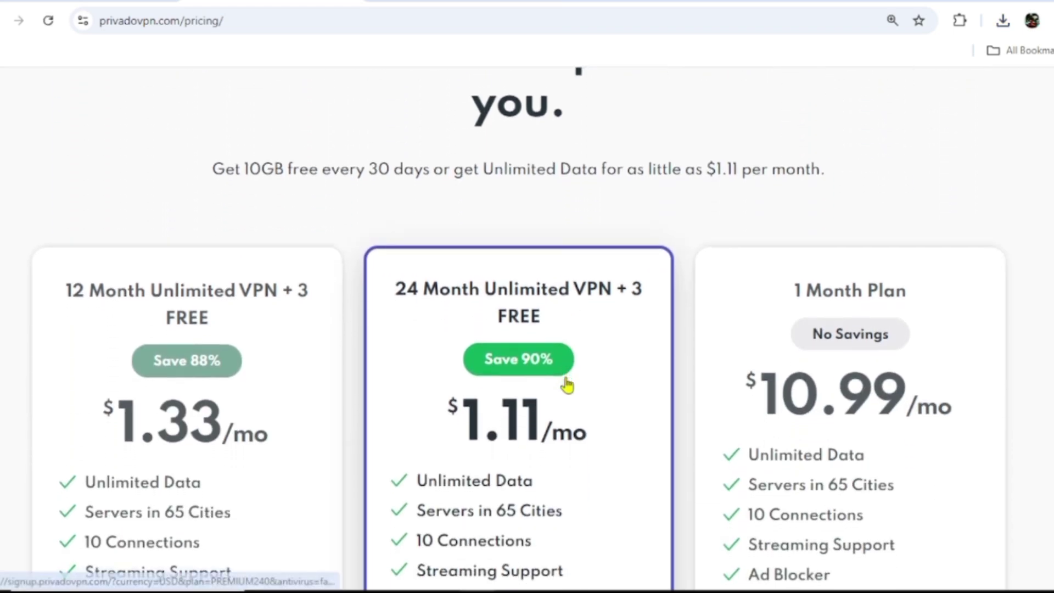
pyautogui.scroll(-1, 568, 384)
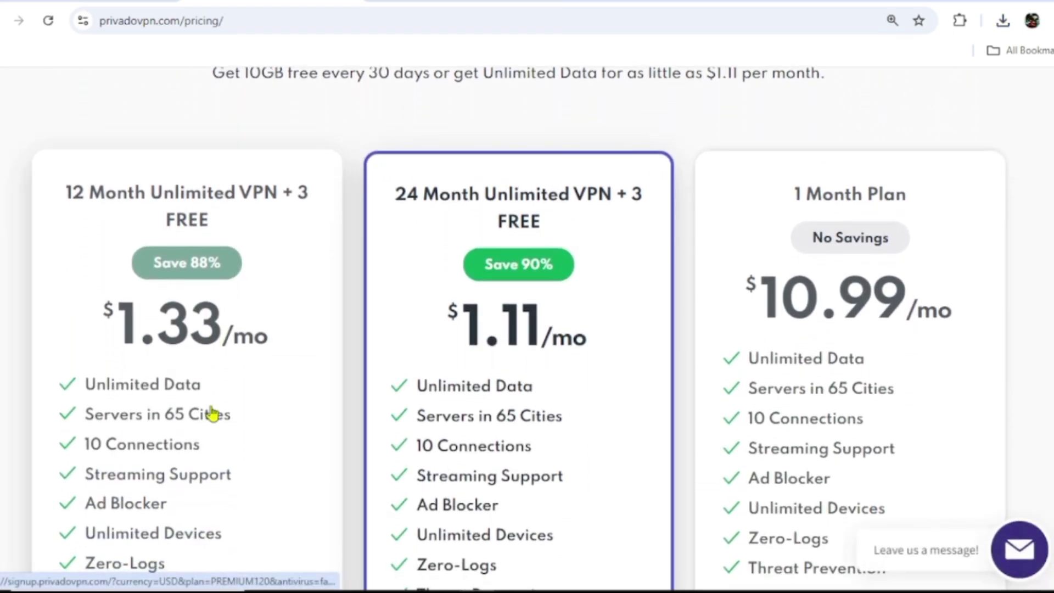
pyautogui.scroll(-1, 222, 486)
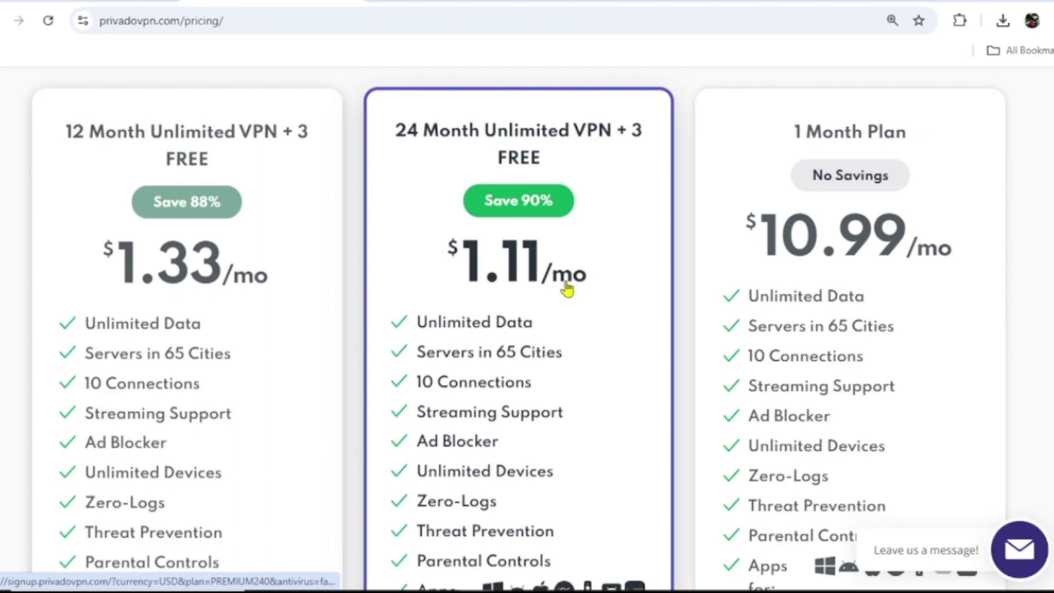
pyautogui.scroll(-2, 581, 367)
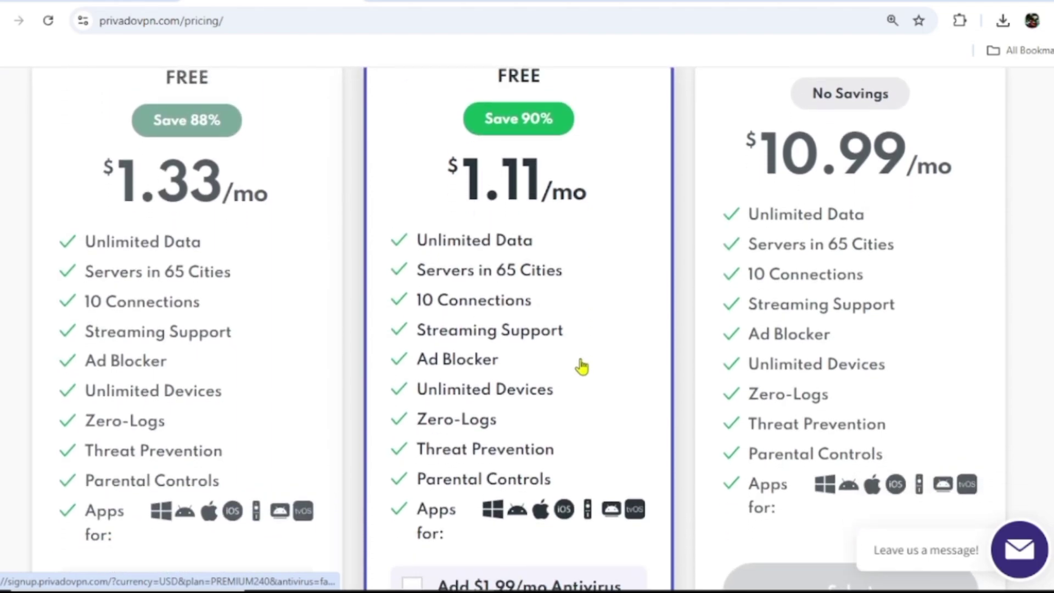
pyautogui.scroll(4, 582, 366)
pyautogui.scroll(-1, 581, 367)
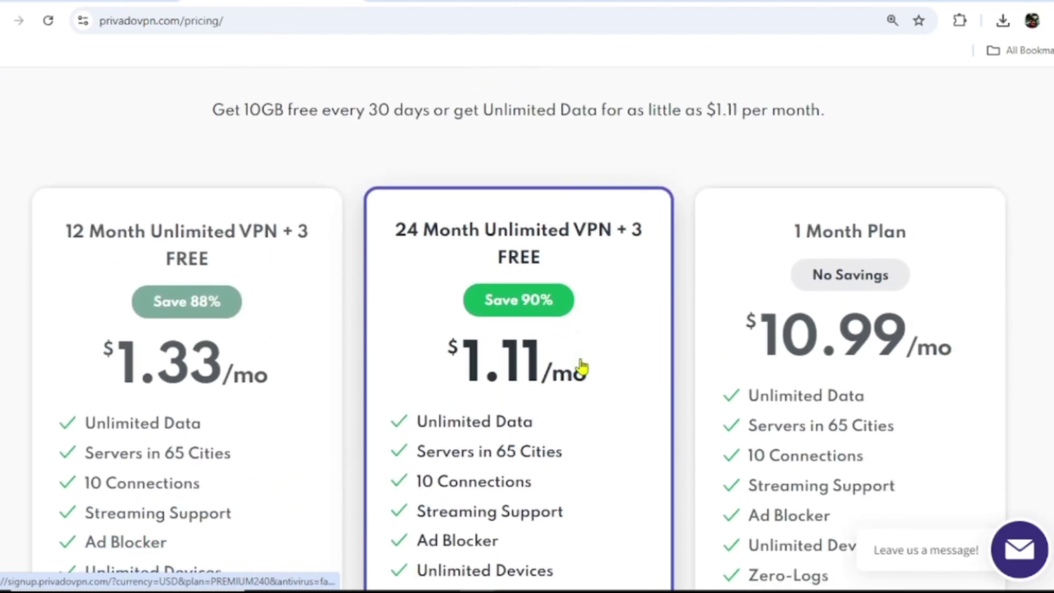
pyautogui.scroll(-1, 581, 367)
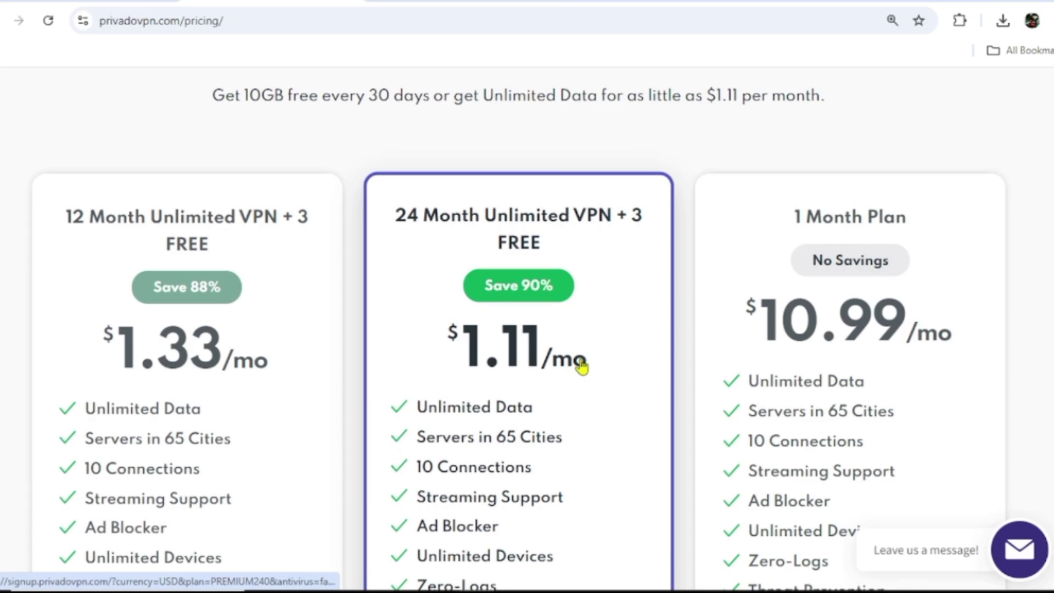
pyautogui.scroll(-1, 581, 367)
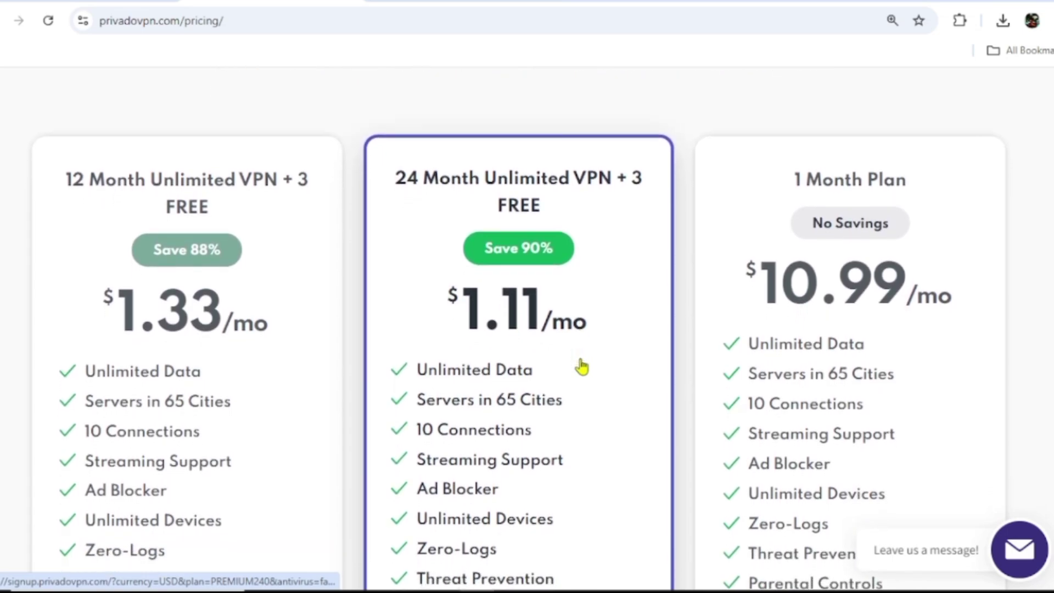
pyautogui.scroll(-1, 582, 367)
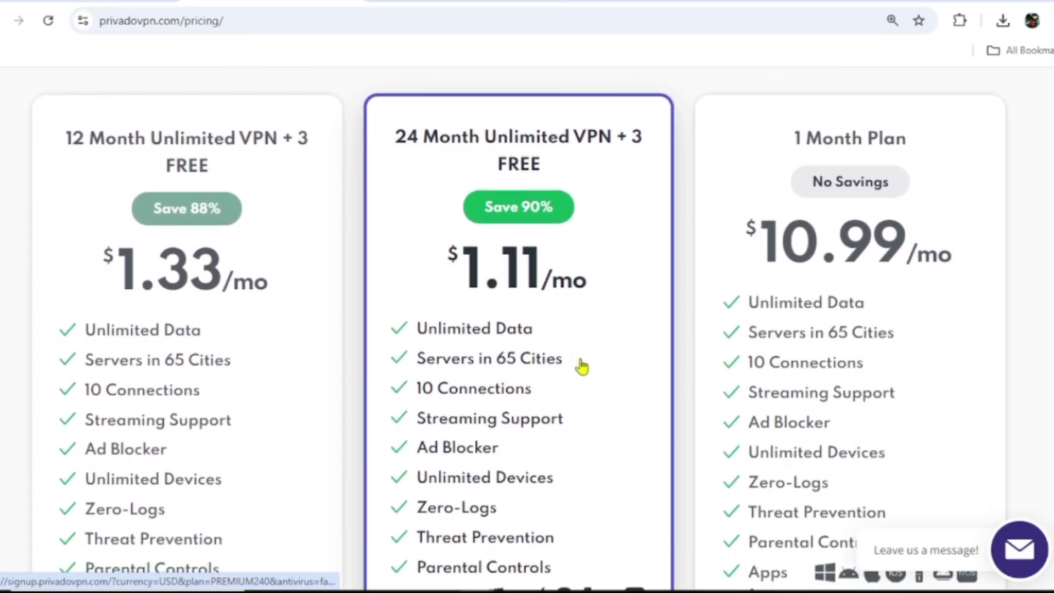
pyautogui.scroll(-3, 818, 411)
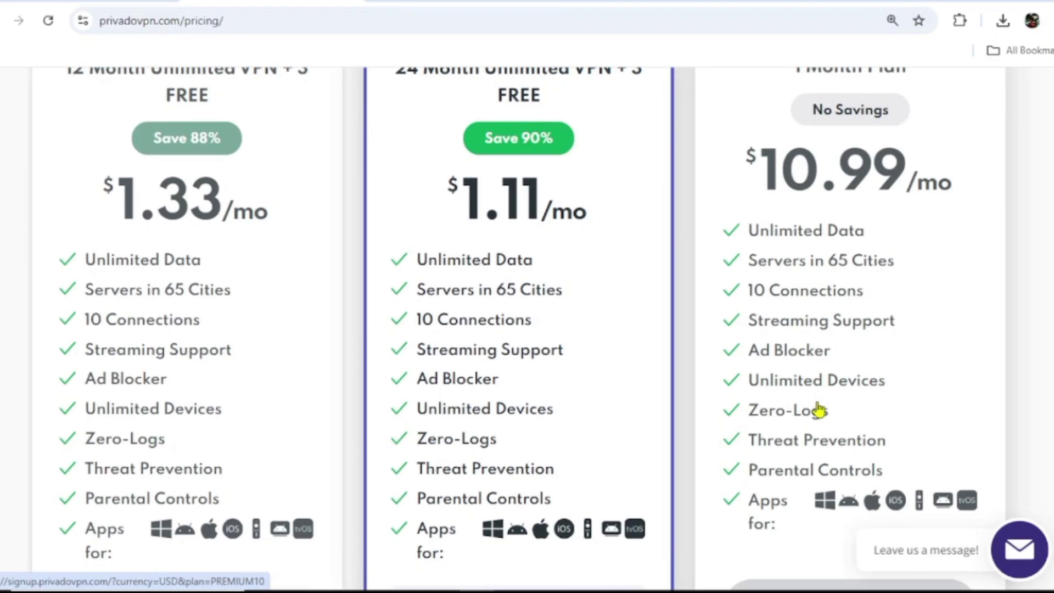
pyautogui.scroll(3, 818, 411)
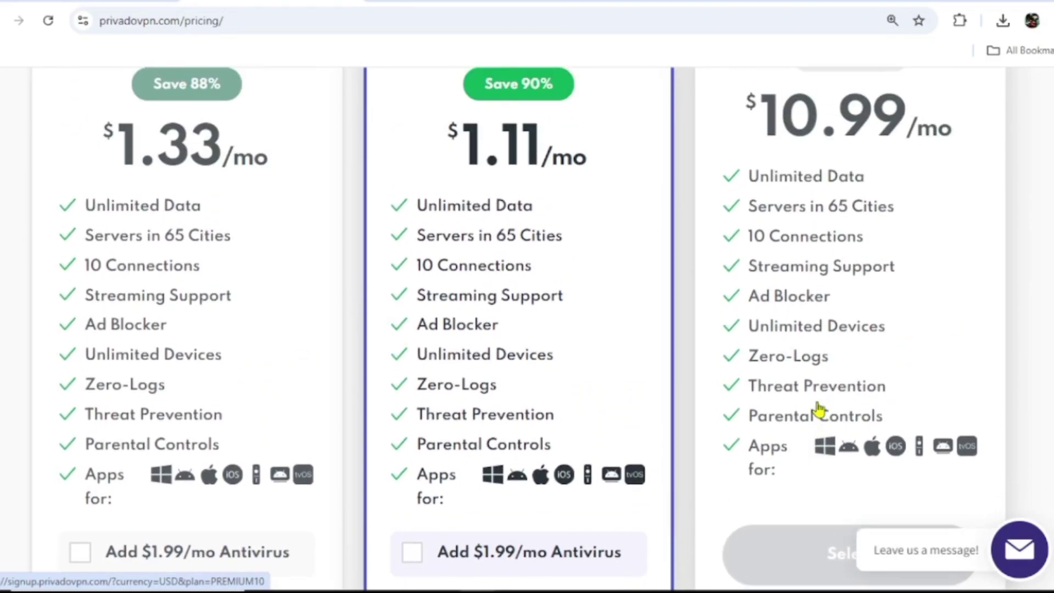
pyautogui.scroll(2, 818, 409)
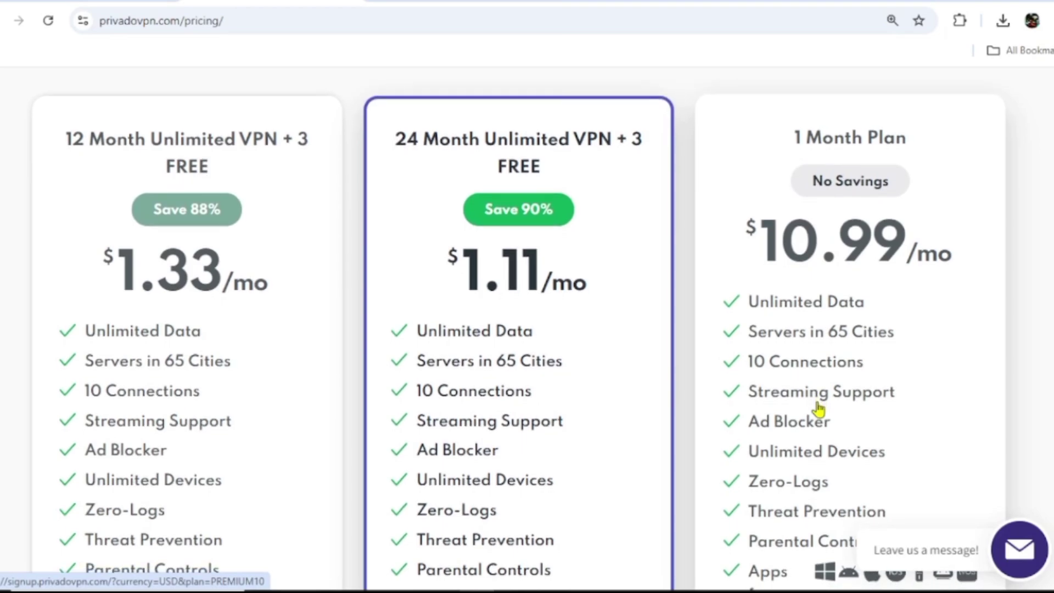
pyautogui.scroll(-1, 818, 408)
pyautogui.scroll(-1, 818, 409)
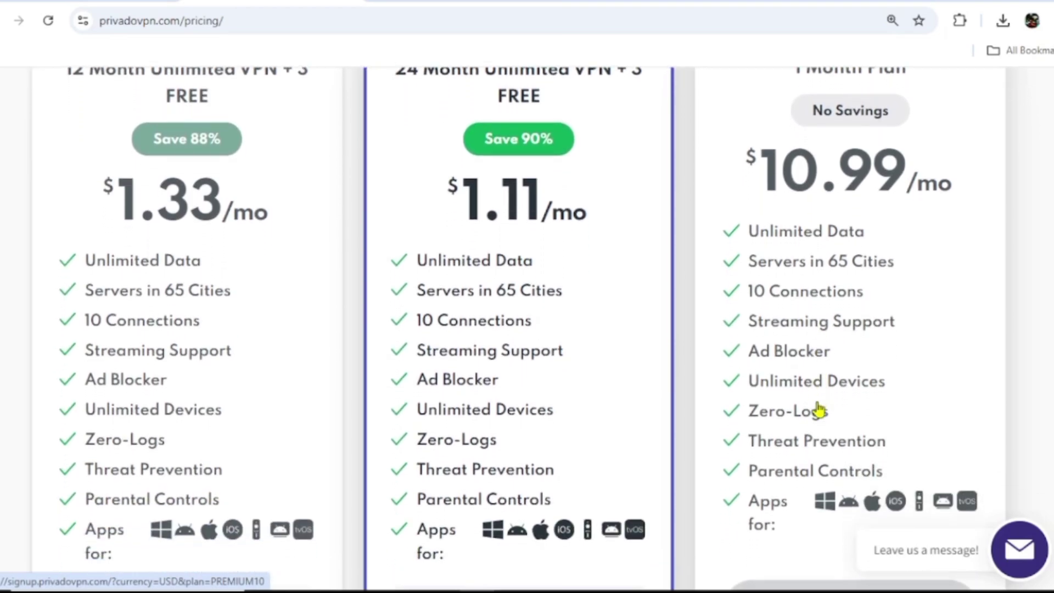
pyautogui.scroll(3, 818, 409)
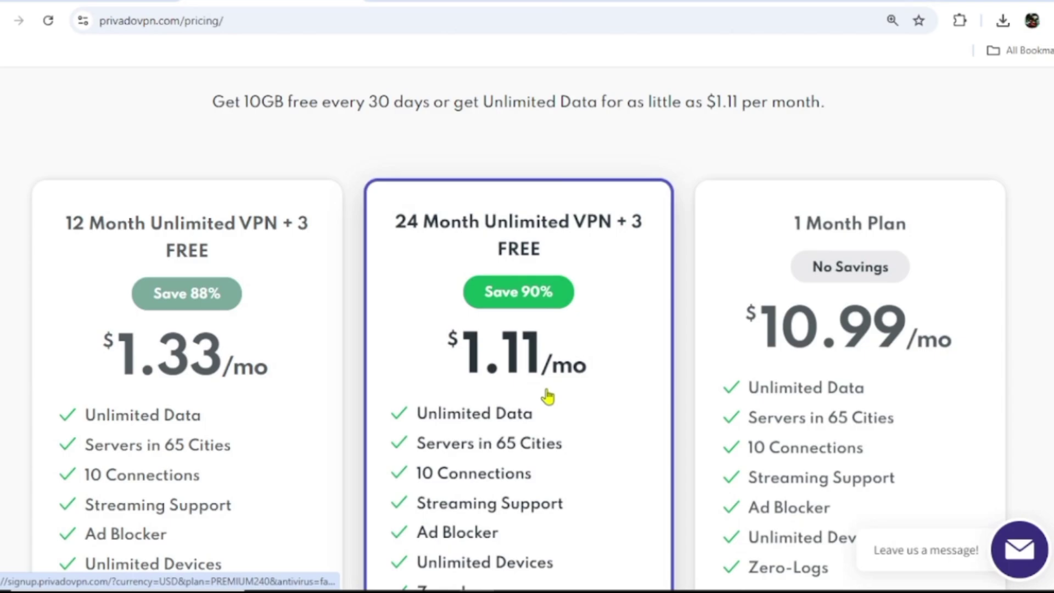
pyautogui.scroll(-8, 549, 395)
pyautogui.scroll(-2, 548, 395)
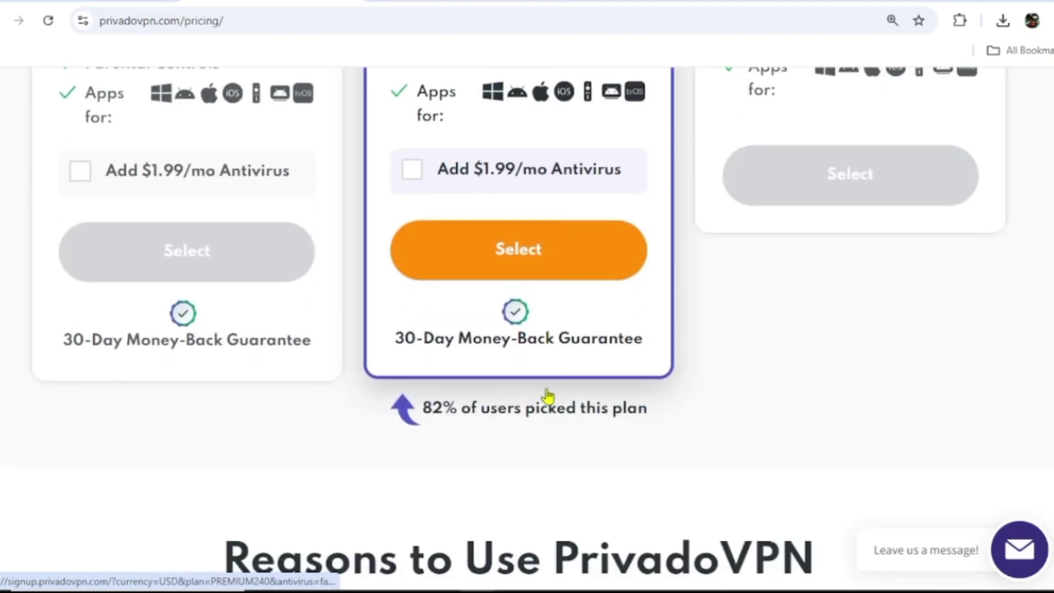
pyautogui.scroll(-2, 546, 392)
pyautogui.scroll(-3, 546, 388)
pyautogui.scroll(-4, 547, 388)
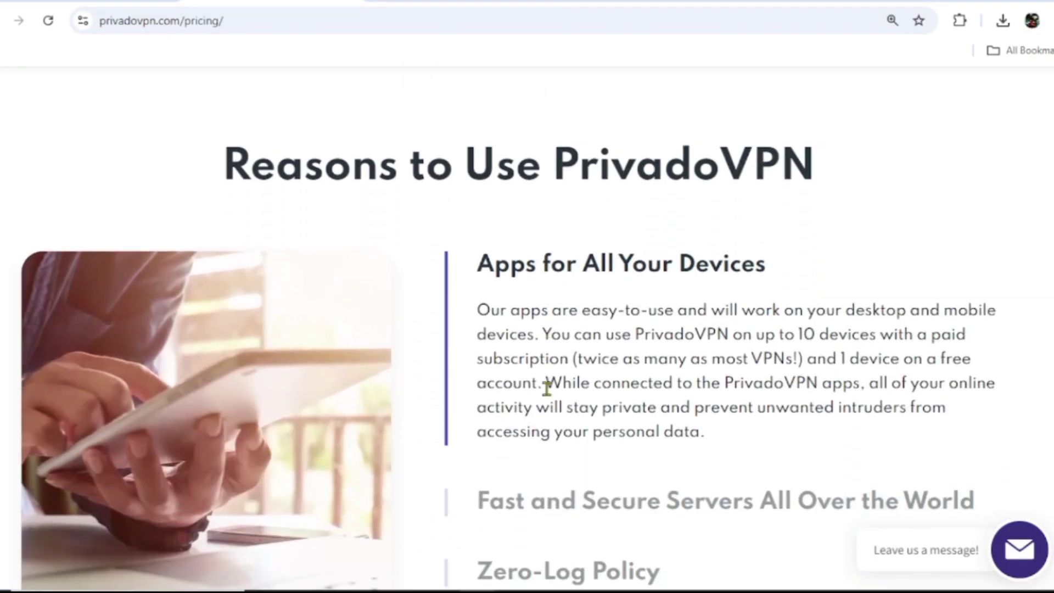
pyautogui.scroll(10, 547, 389)
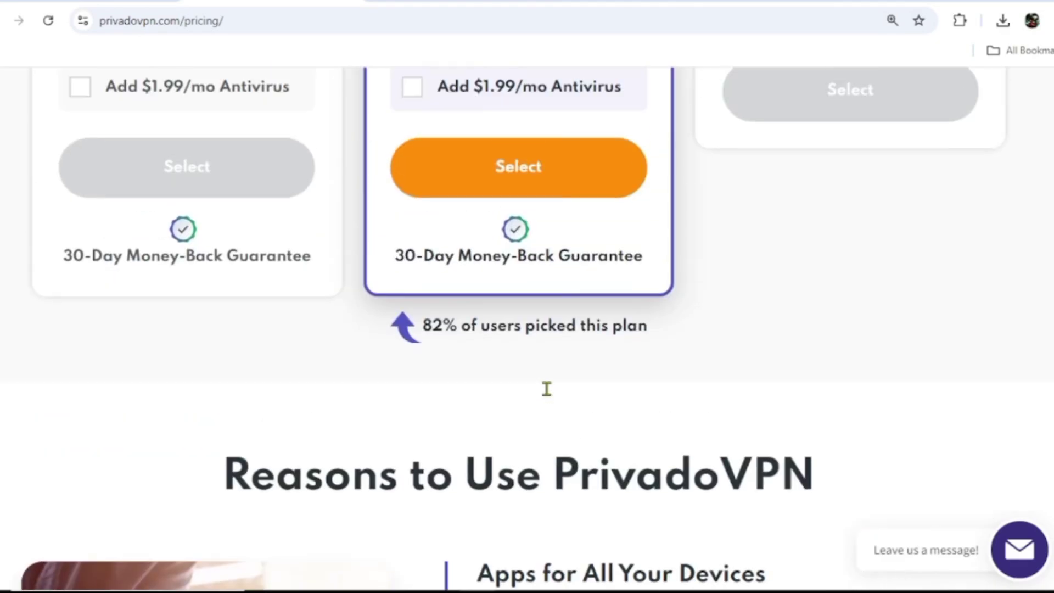
pyautogui.scroll(8, 546, 388)
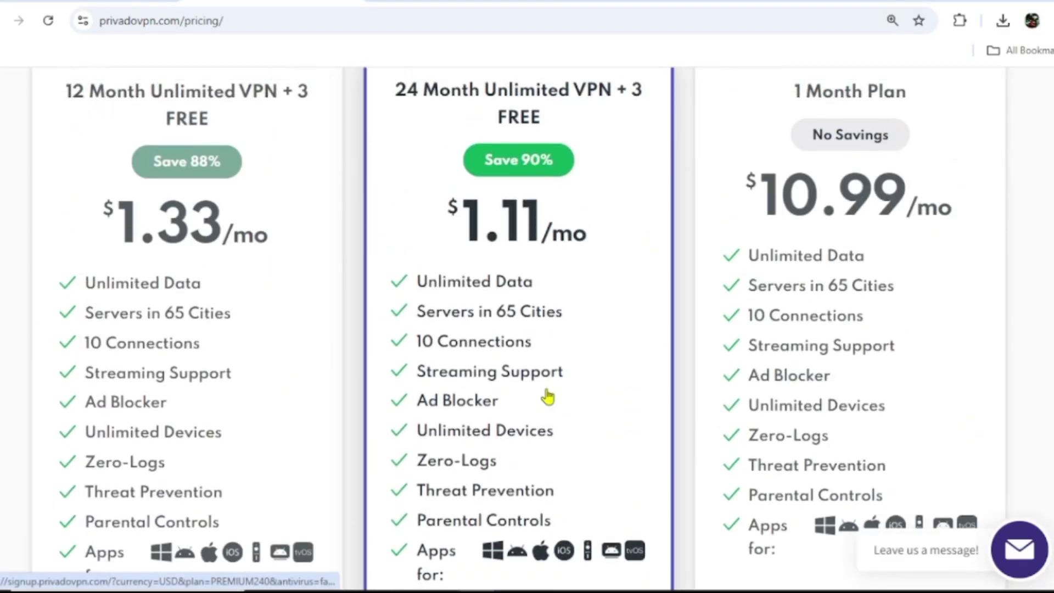
pyautogui.scroll(2, 547, 396)
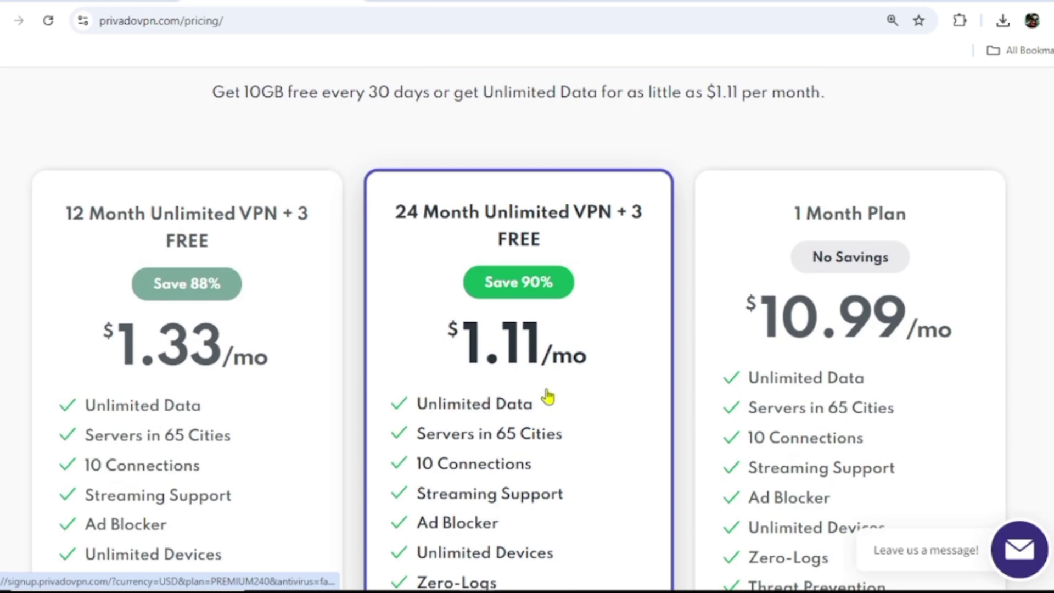
pyautogui.scroll(1, 548, 396)
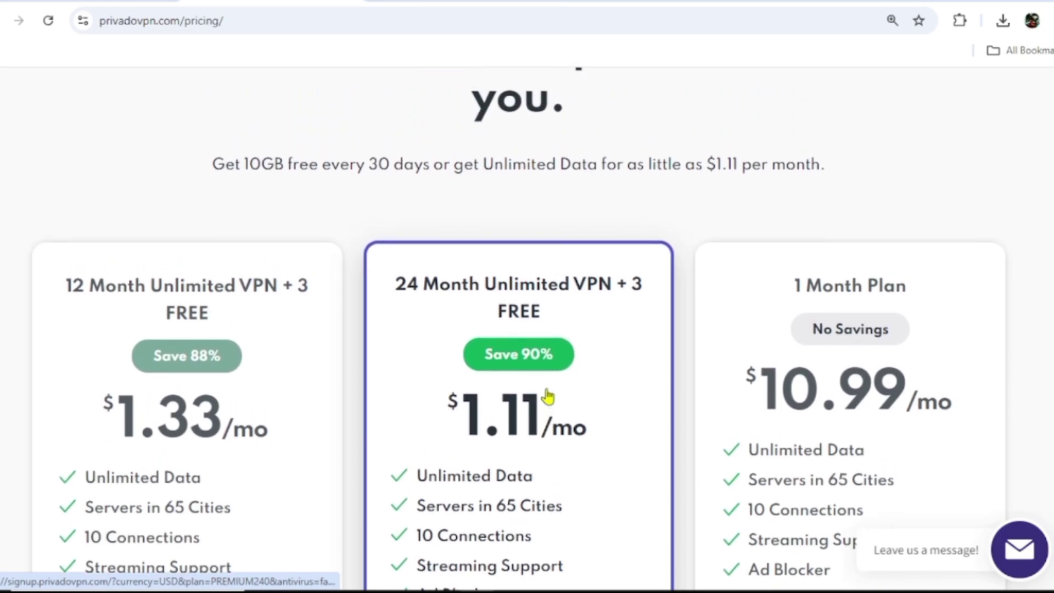
pyautogui.scroll(-1, 547, 397)
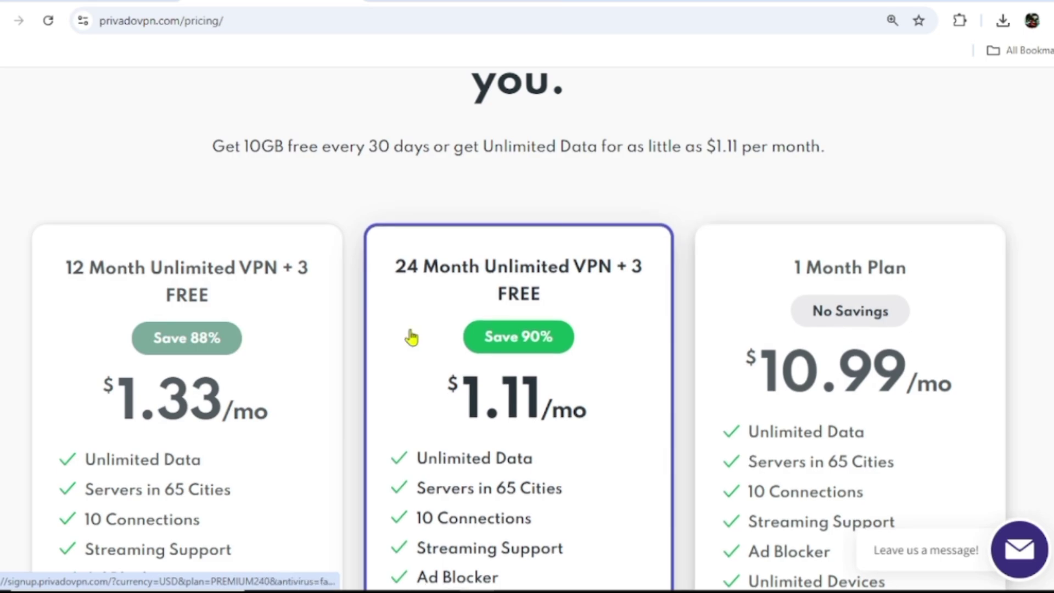
pyautogui.scroll(-1, 217, 356)
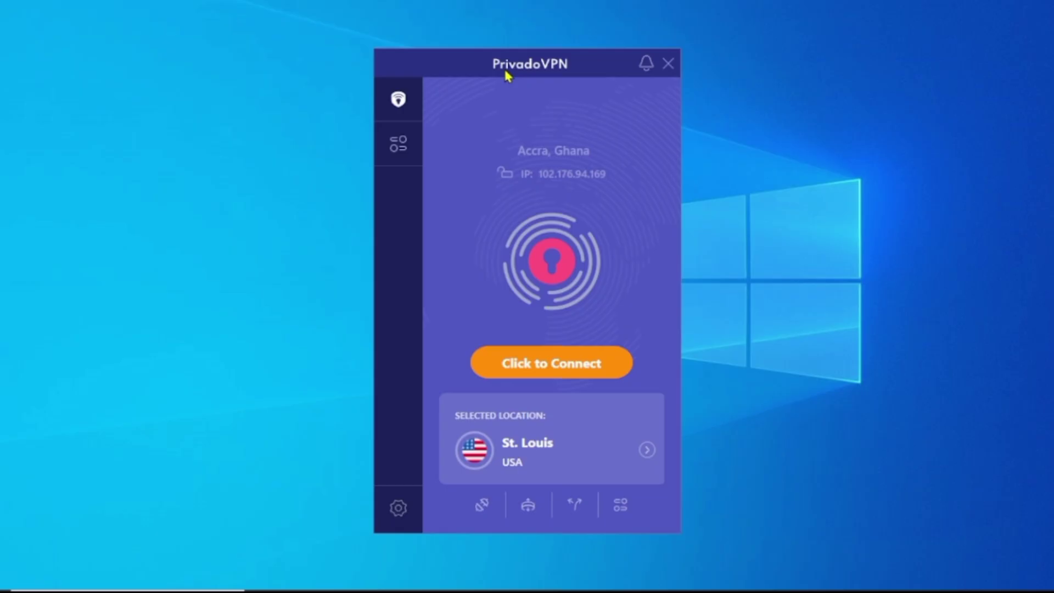
# Reposition the PrivadoVPN window and open Settings at the VPN auto-connect page.
pyautogui.moveTo(505, 72); pyautogui.dragTo(464, 39)
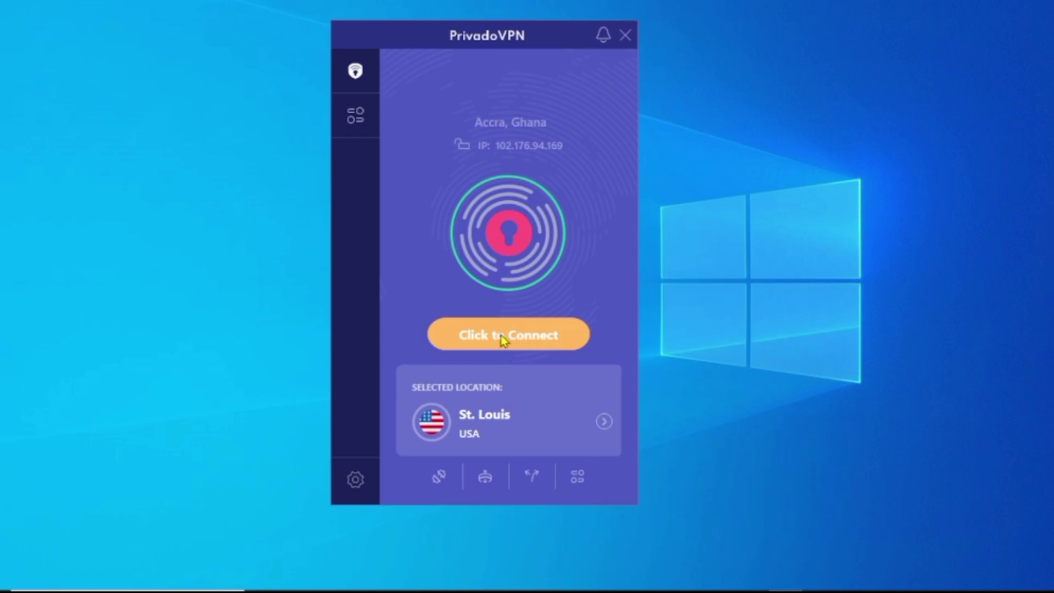
pyautogui.click(356, 481)
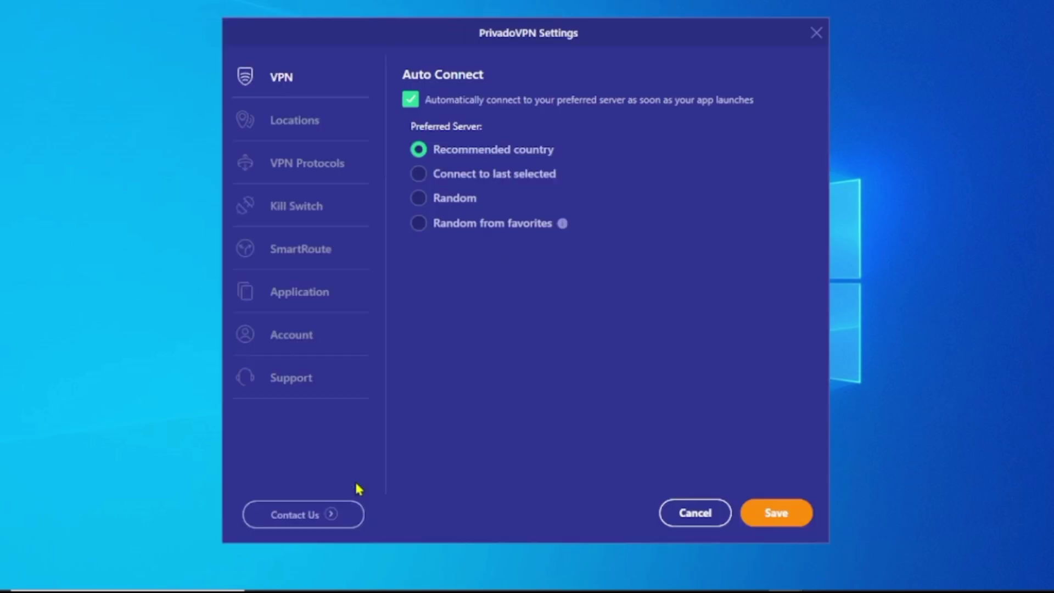
pyautogui.click(293, 89)
# Check the best-location setting, leaving automatic location choice enabled.
pyautogui.click(310, 131)
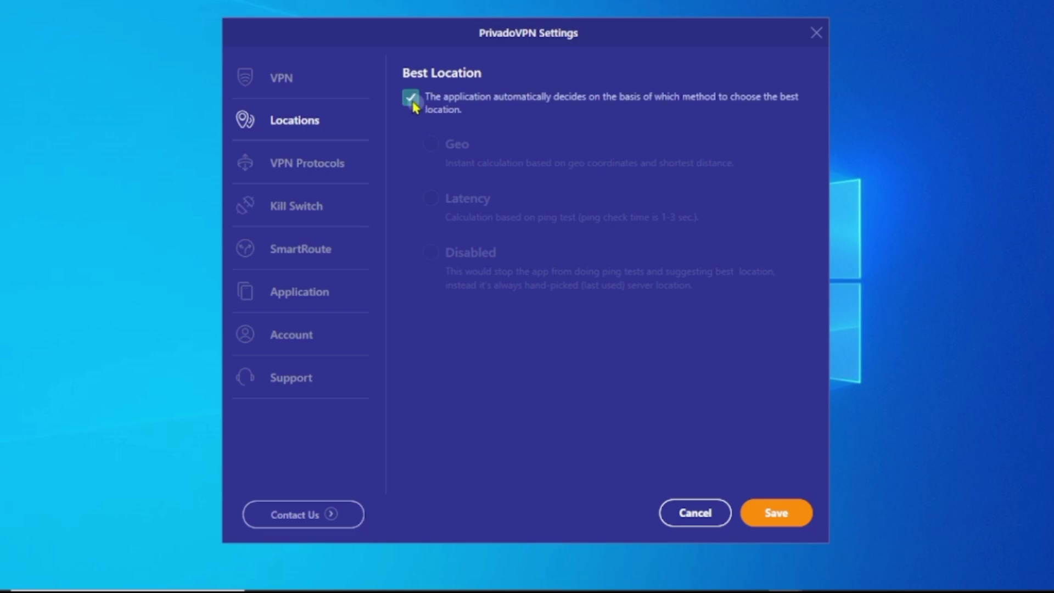
pyautogui.click(412, 98)
pyautogui.click(411, 100)
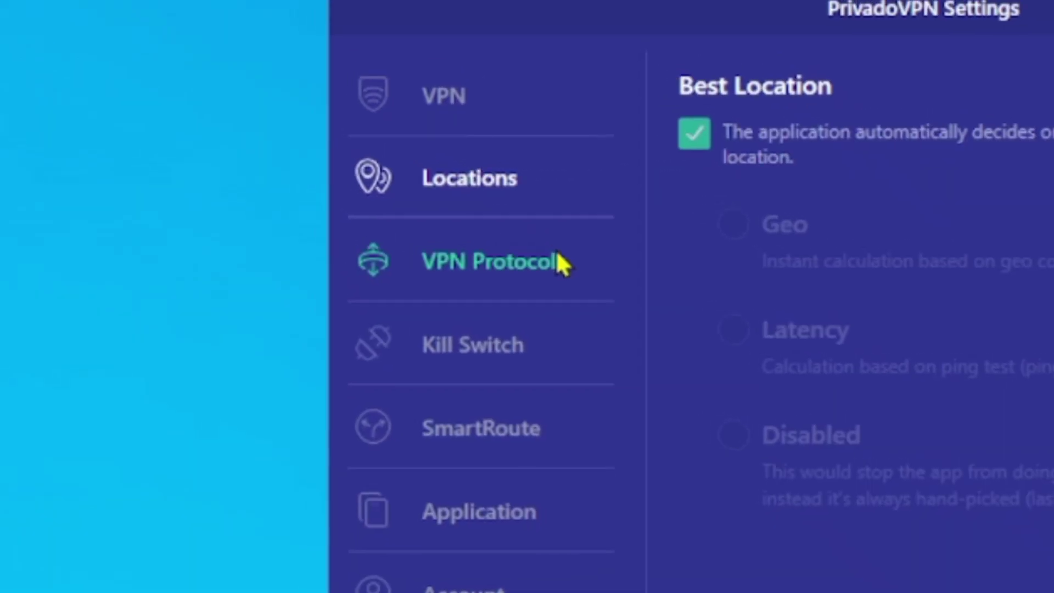
# Turn off automatic protocol selection and set the VPN protocol to WireGuard.
pyautogui.click(338, 164)
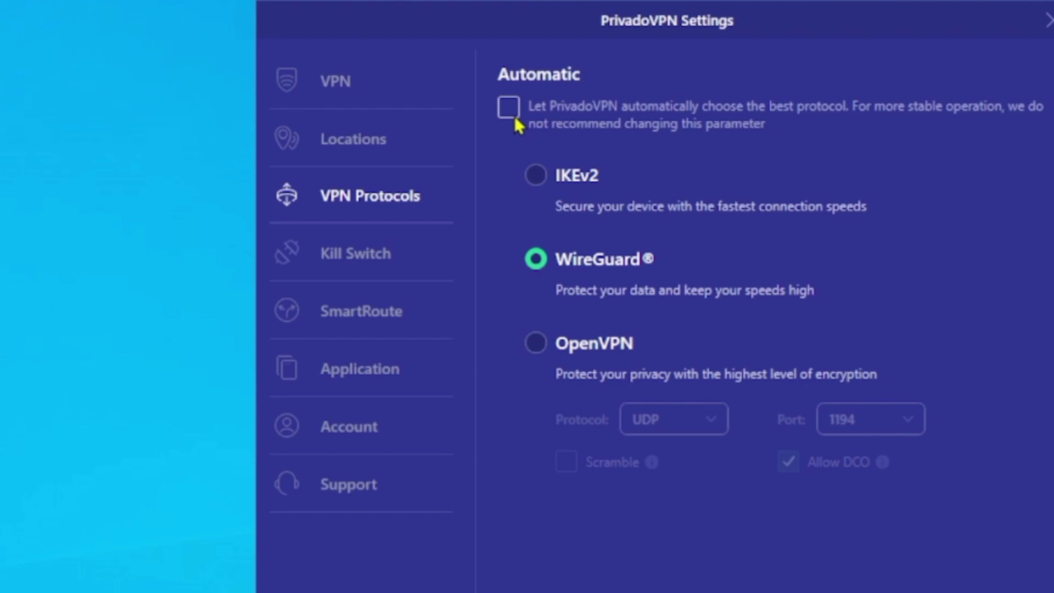
pyautogui.click(512, 113)
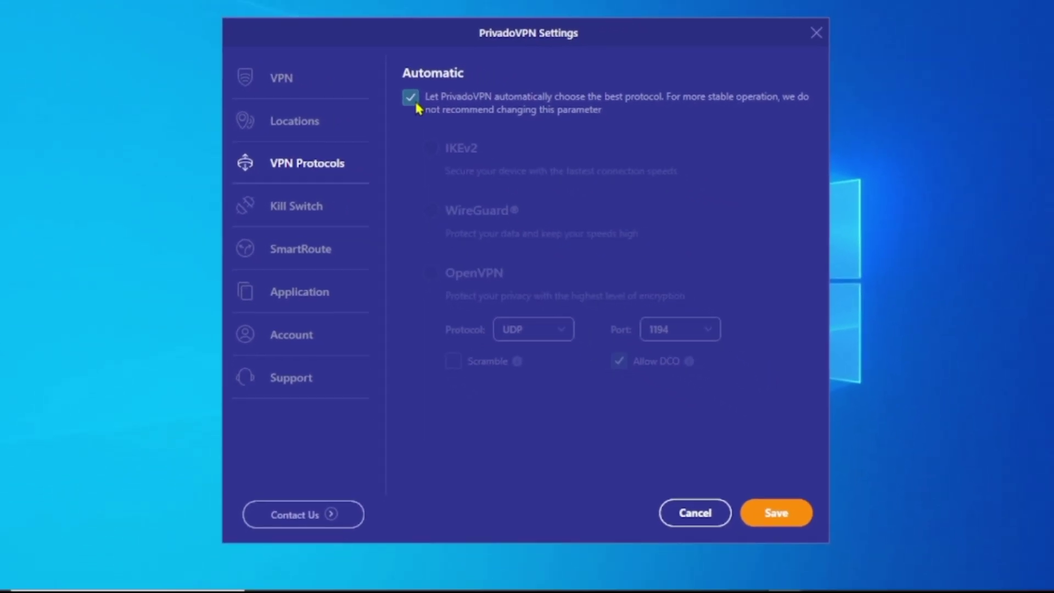
pyautogui.click(415, 103)
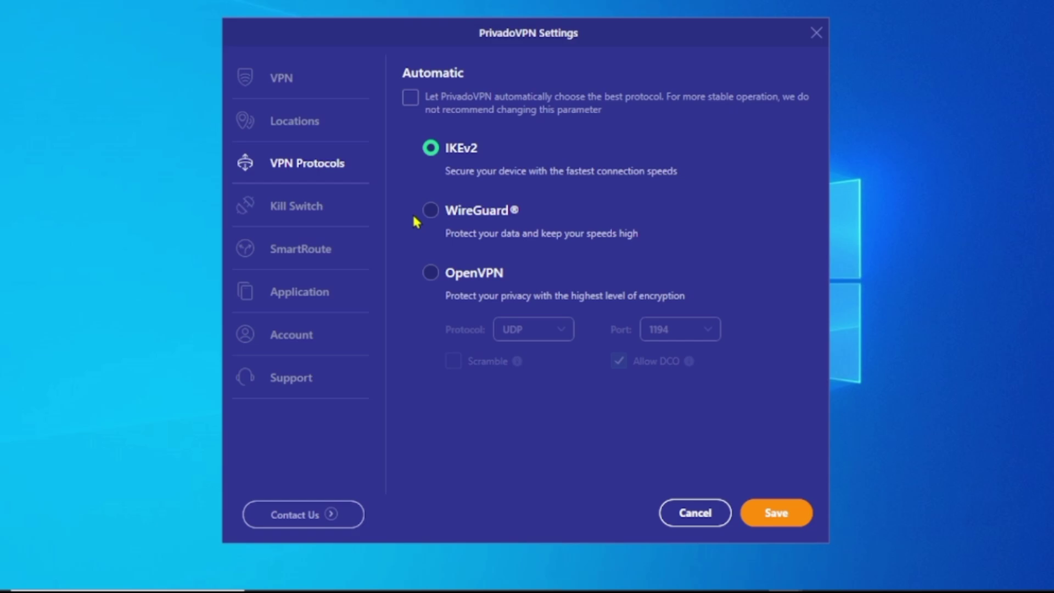
pyautogui.click(439, 214)
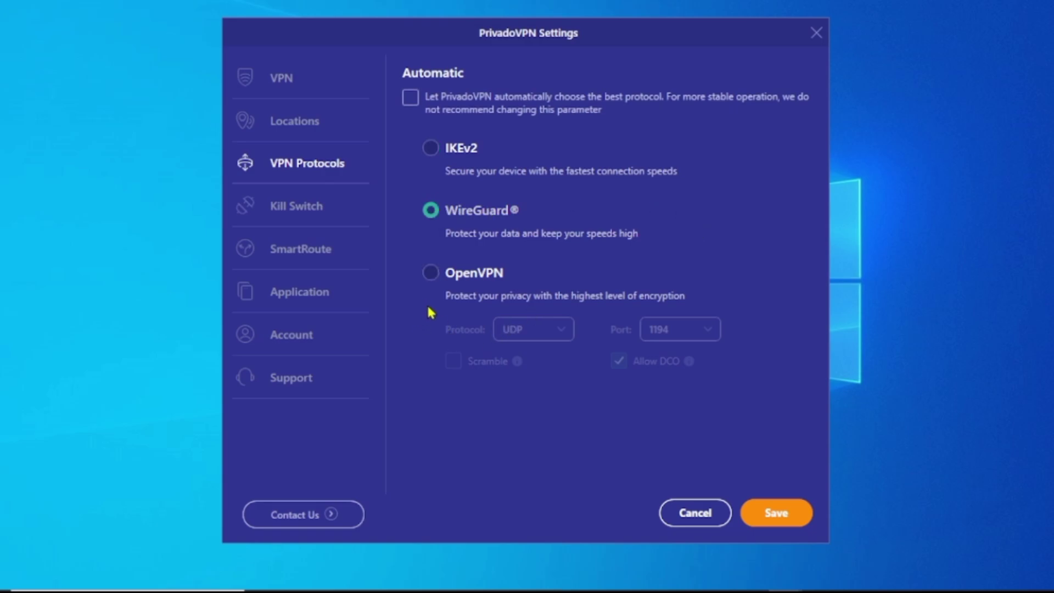
pyautogui.click(431, 273)
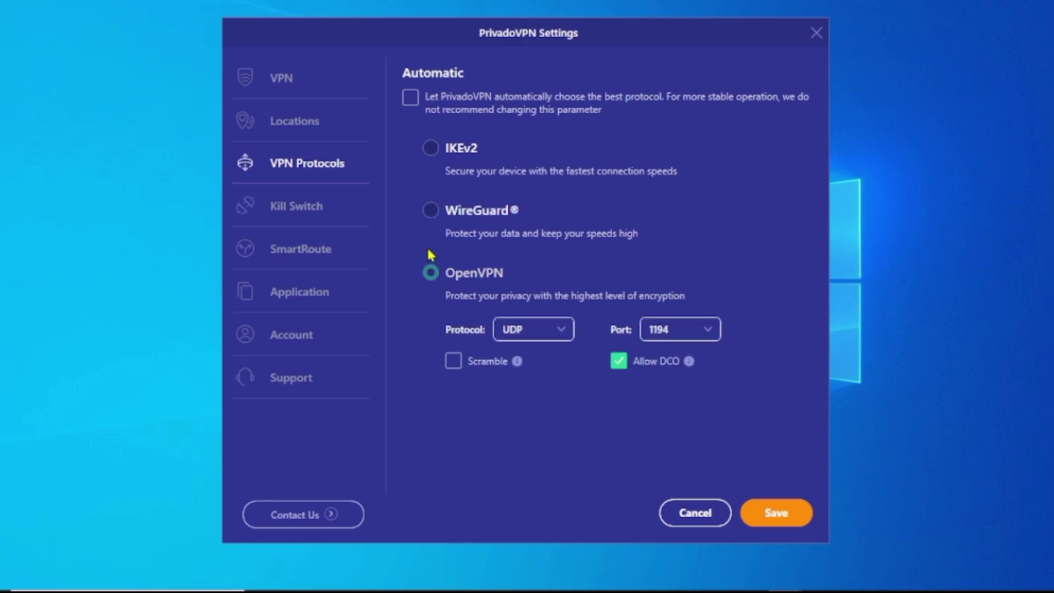
pyautogui.click(430, 211)
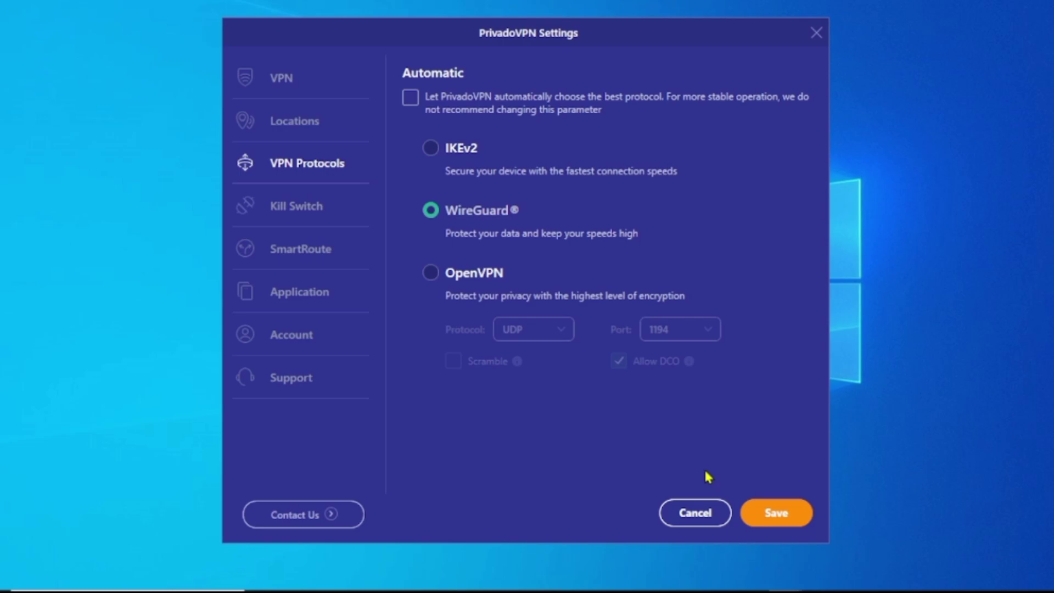
pyautogui.click(306, 218)
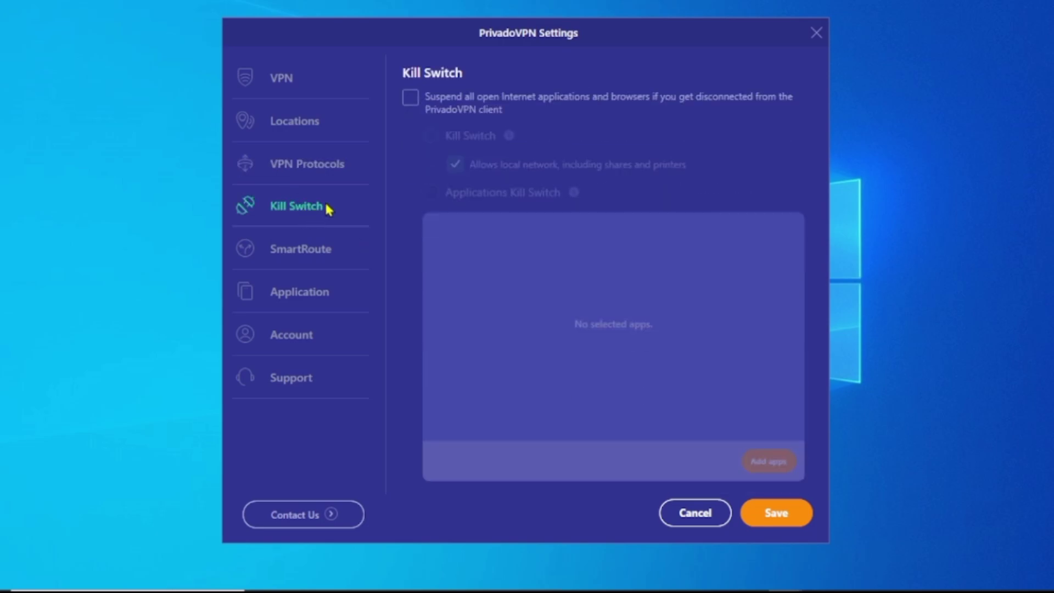
# Enable the kill switch and turn on SmartRoute, keeping Bypass mode selected.
pyautogui.click(410, 99)
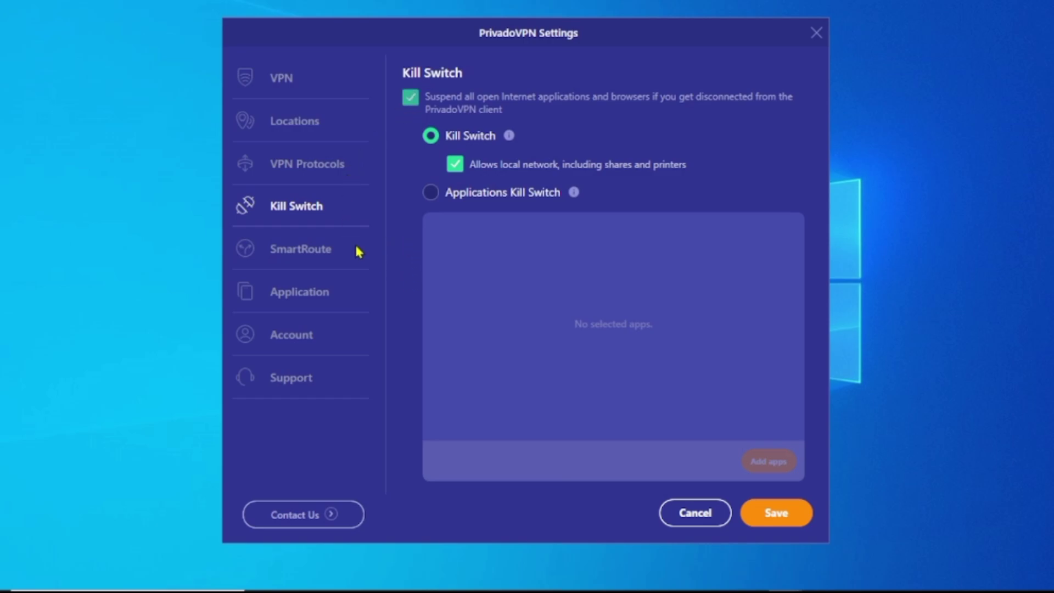
pyautogui.click(317, 256)
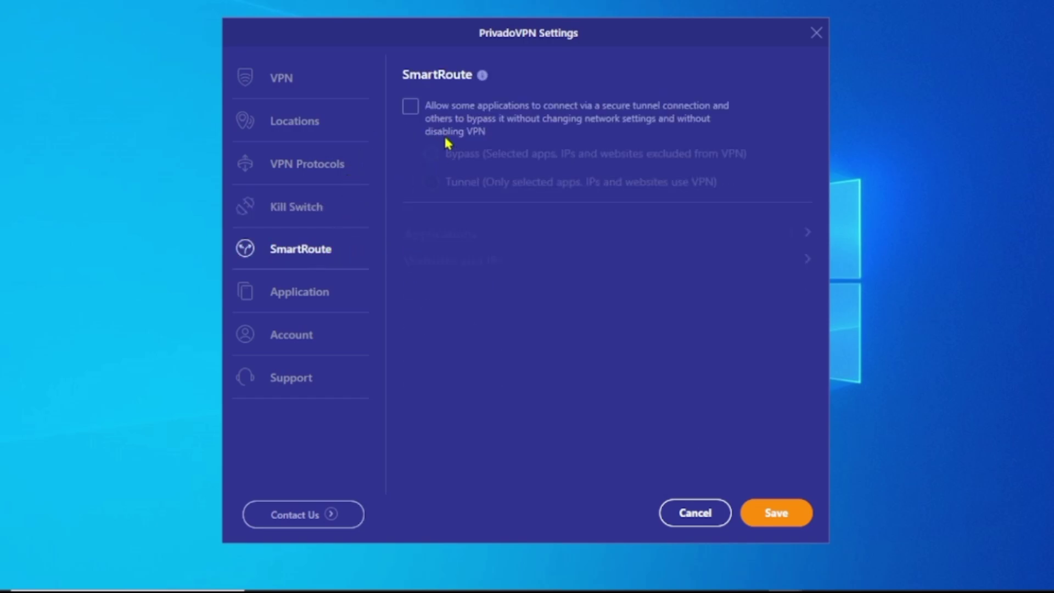
pyautogui.click(413, 107)
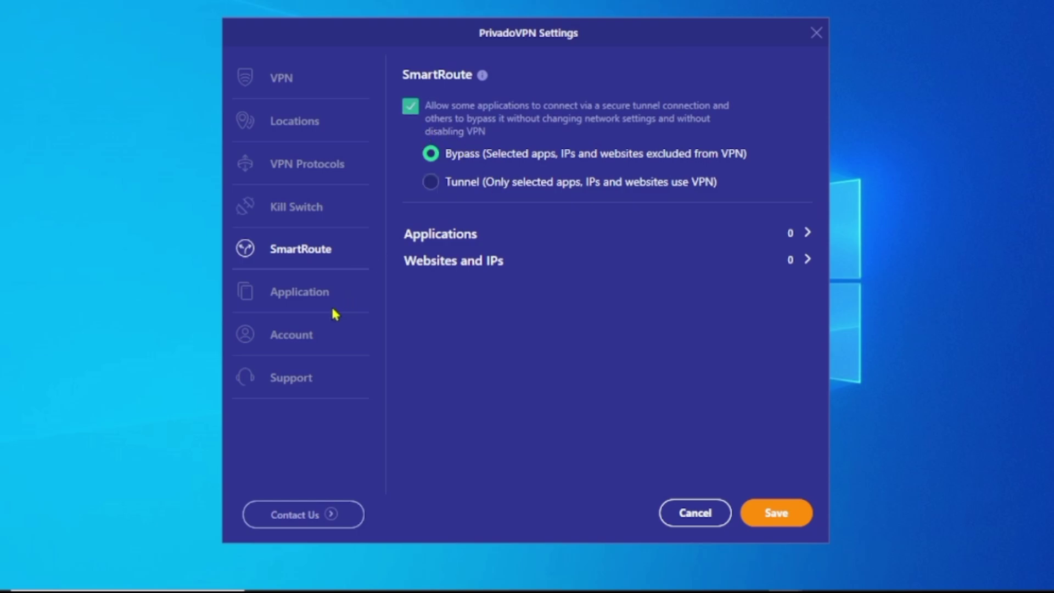
# Review the account plan details, then save and close Settings.
pyautogui.click(306, 332)
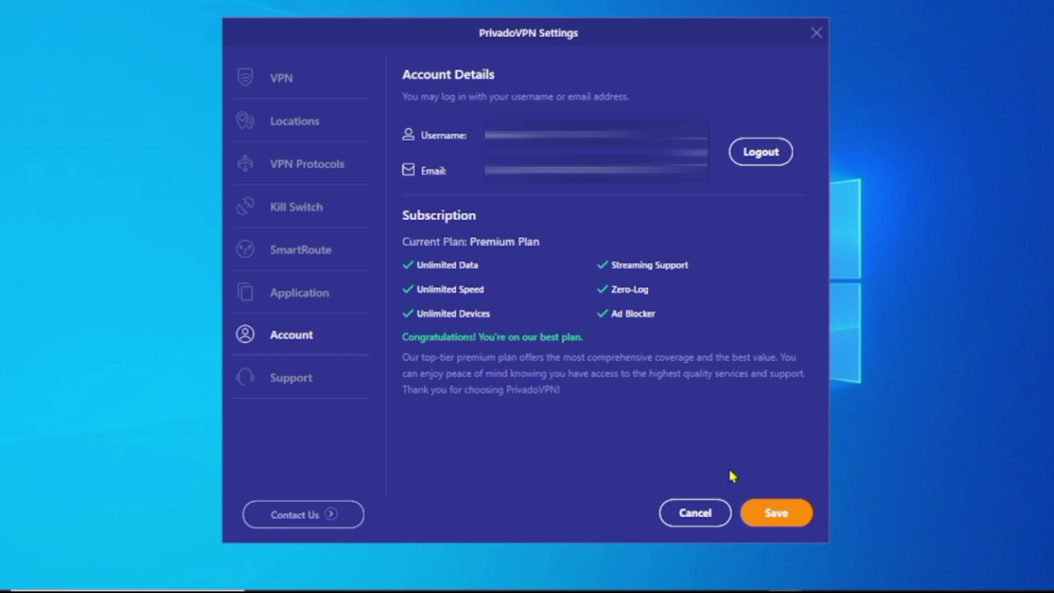
pyautogui.click(776, 513)
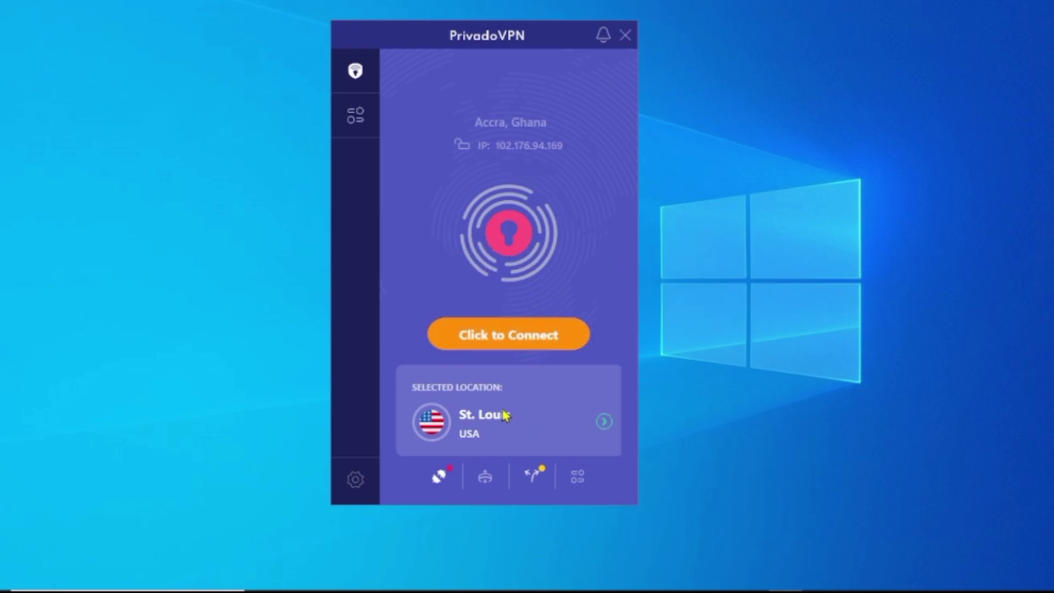
# Pick Washington DC from the USA group in the server list.
pyautogui.click(603, 421)
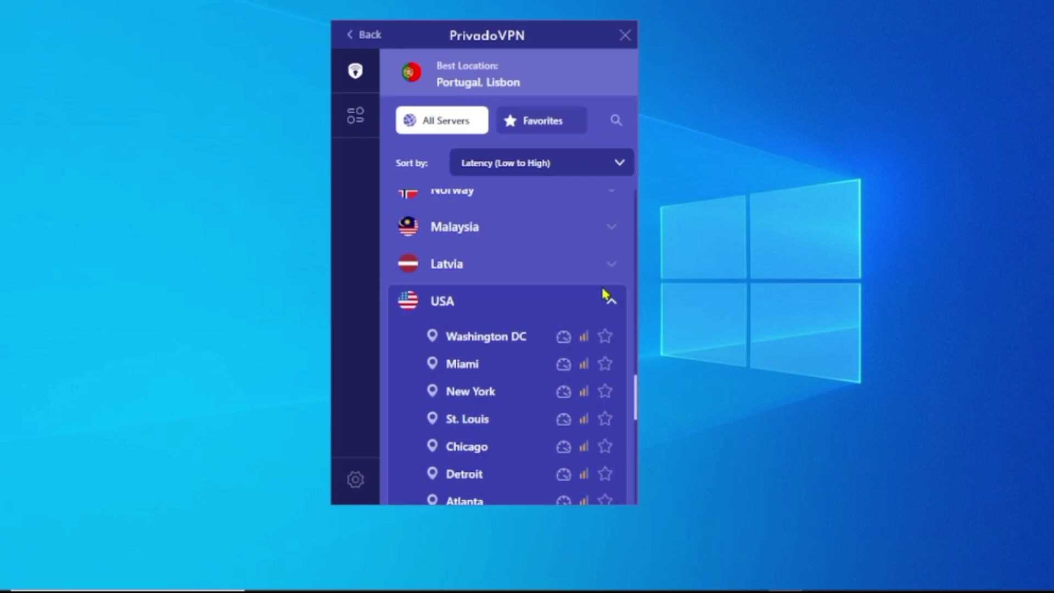
pyautogui.scroll(5, 583, 261)
pyautogui.scroll(10, 583, 259)
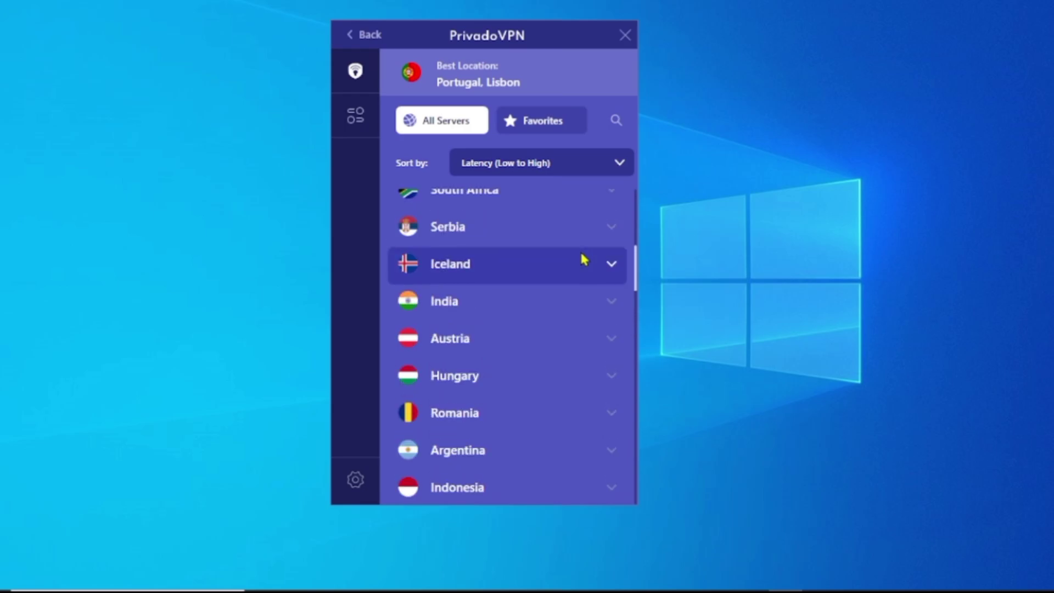
pyautogui.scroll(-10, 584, 259)
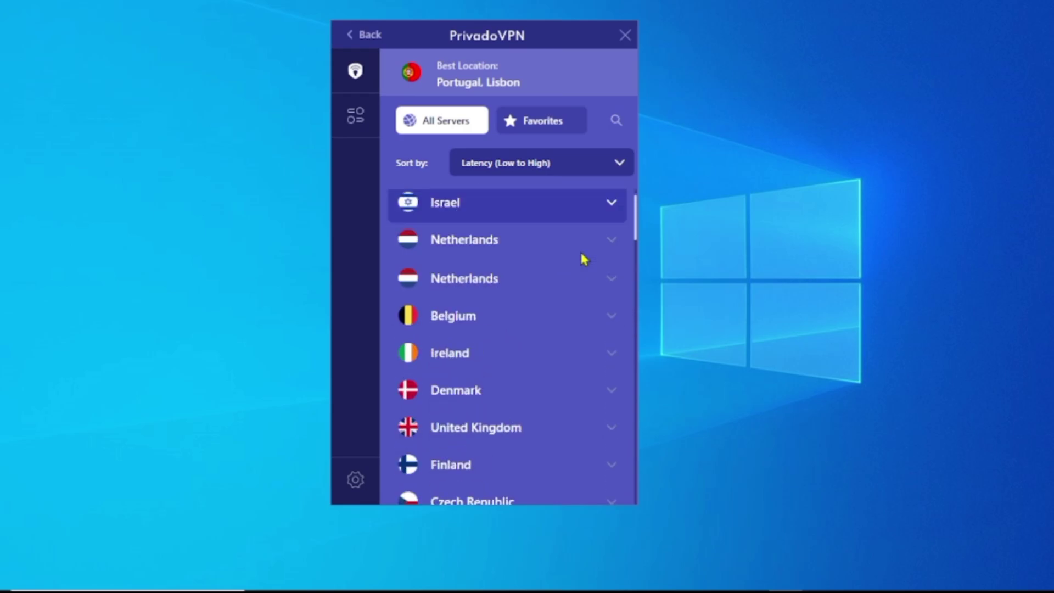
pyautogui.scroll(-10, 583, 259)
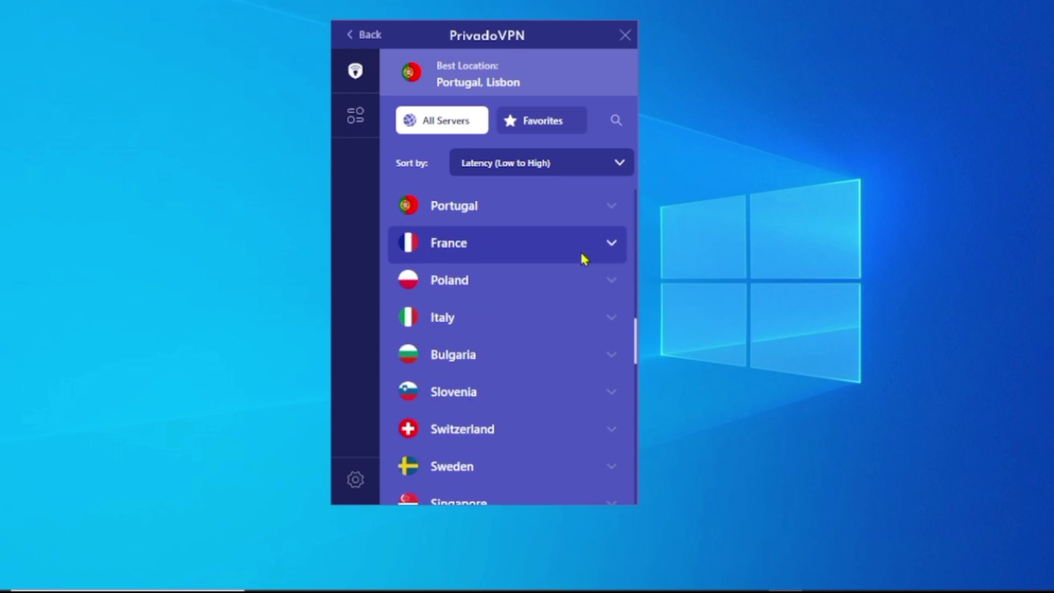
pyautogui.click(583, 259)
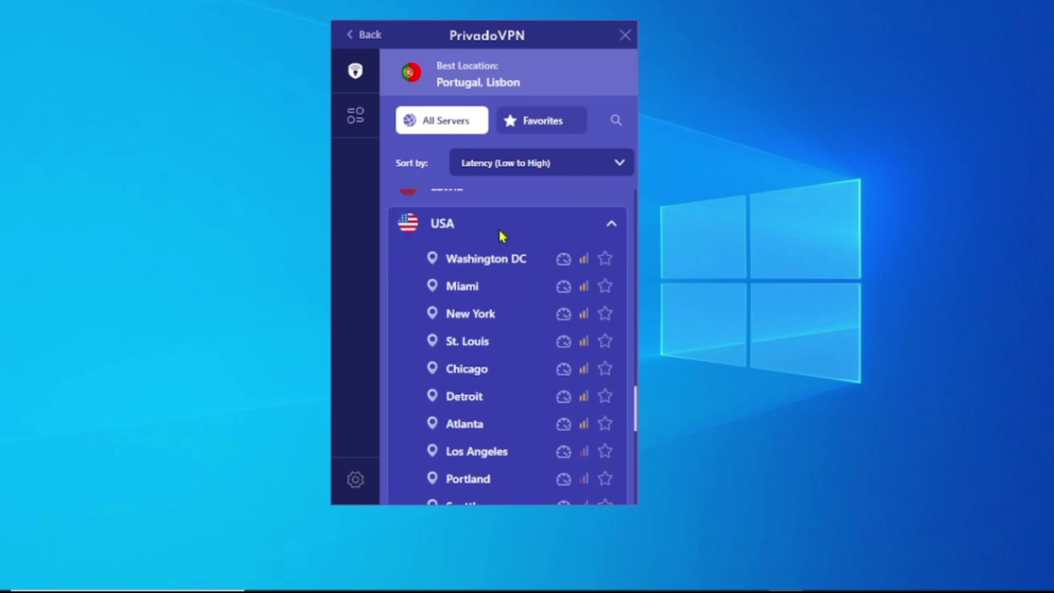
pyautogui.click(594, 235)
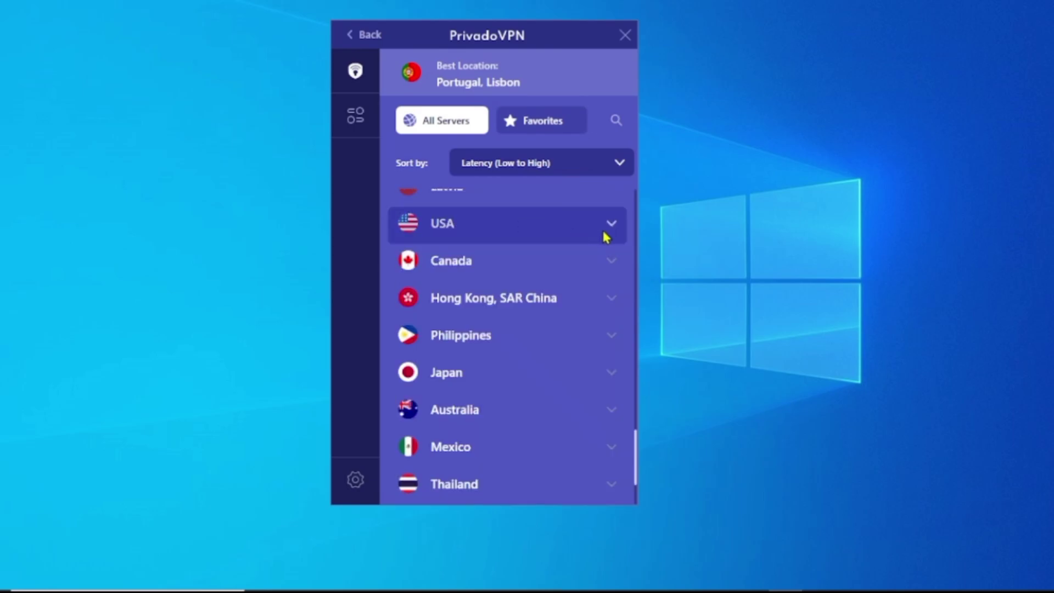
pyautogui.click(607, 236)
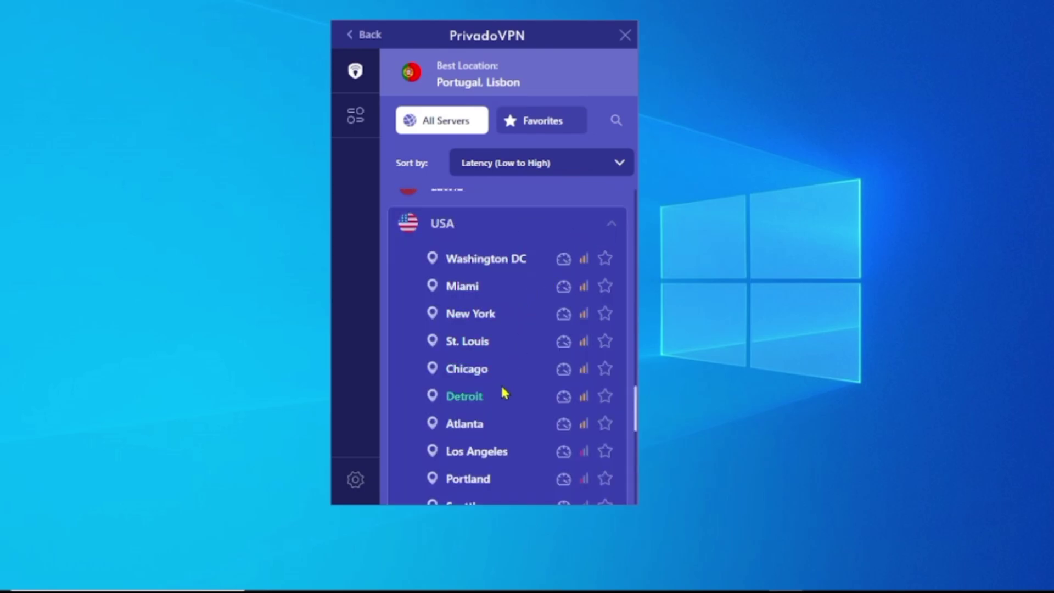
pyautogui.click(469, 265)
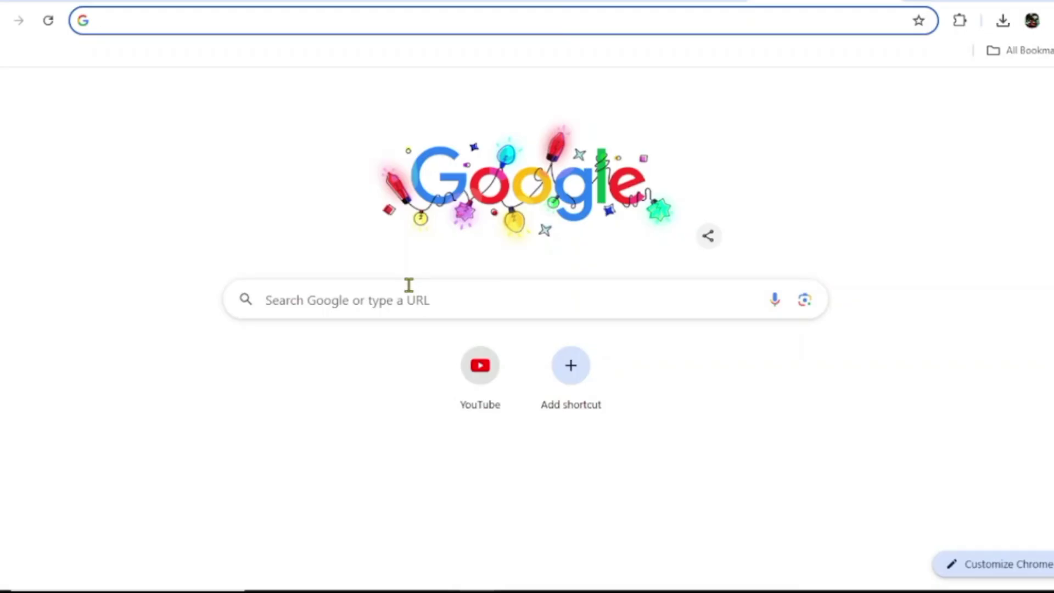
# Google 'how to use a vpn', scroll the results, and check PrivadoVPN's SmartRoute status.
pyautogui.click(410, 287)
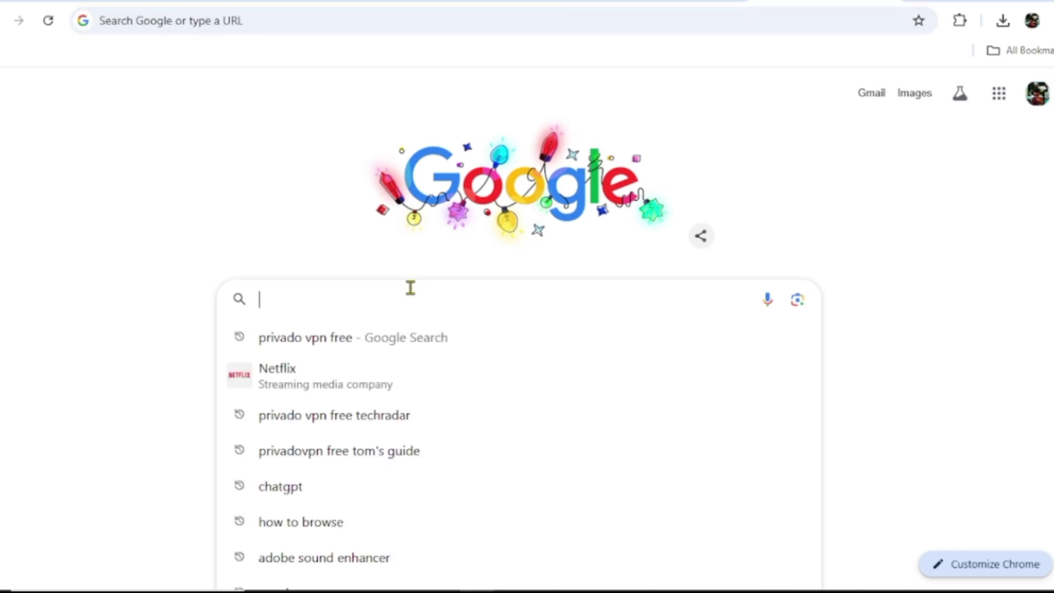
pyautogui.write('how to use a vpn')
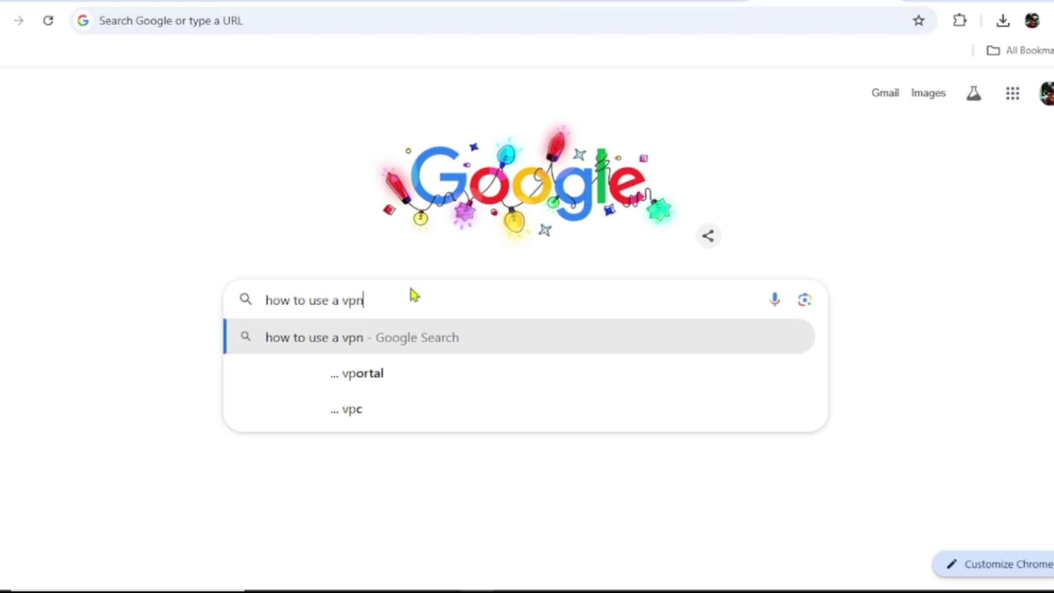
pyautogui.press('Return')
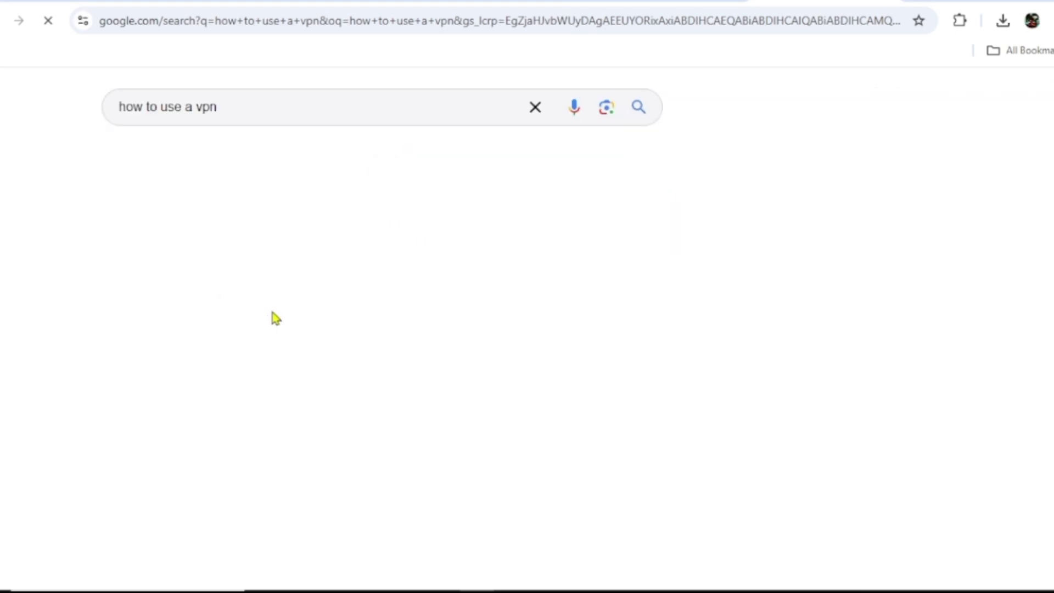
pyautogui.scroll(-3, 272, 311)
pyautogui.scroll(-15, 272, 311)
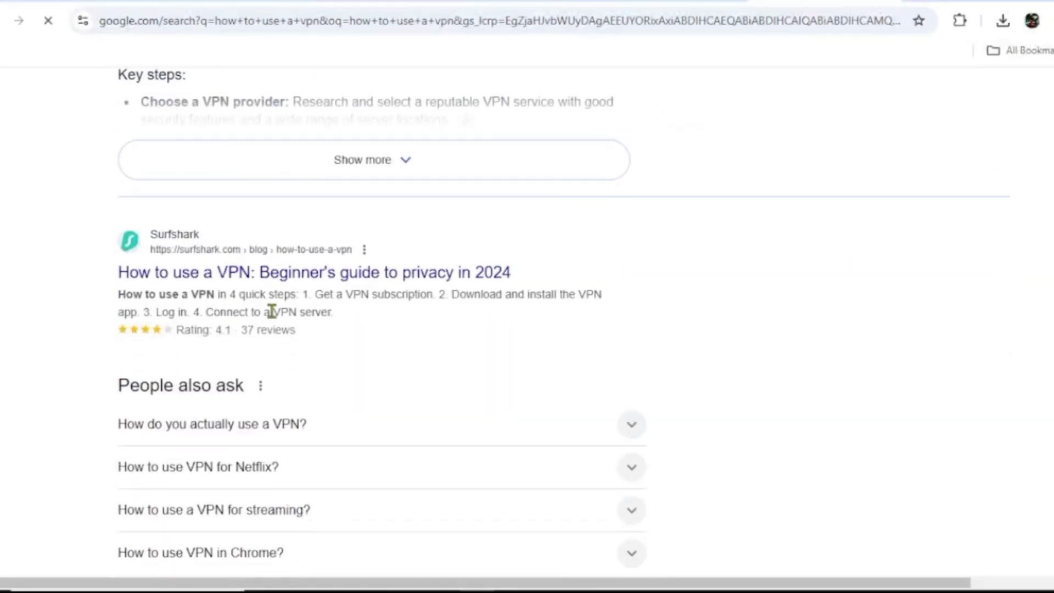
pyautogui.scroll(-1, 273, 319)
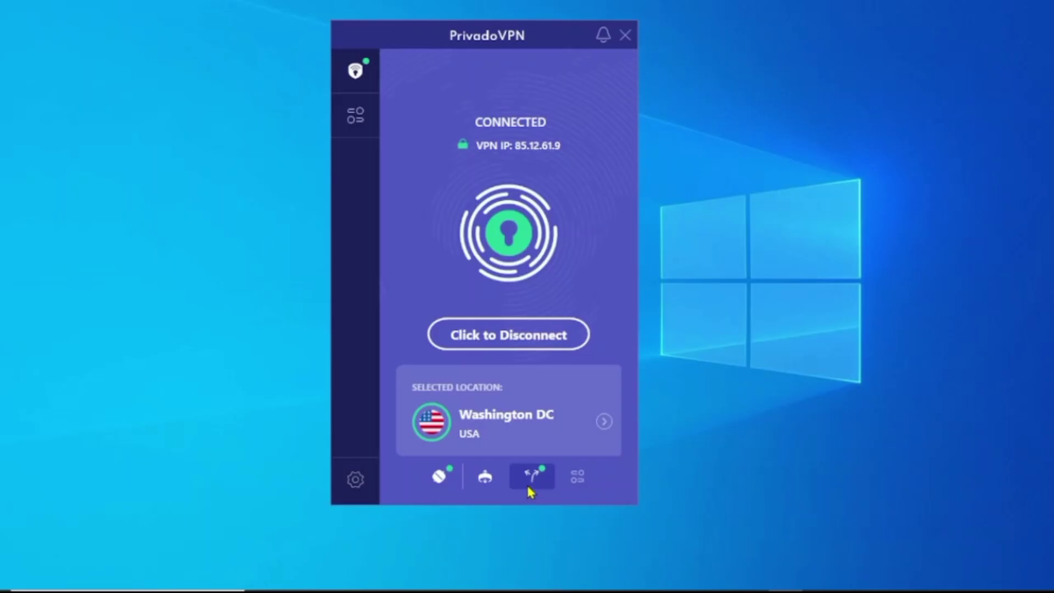
pyautogui.click(525, 482)
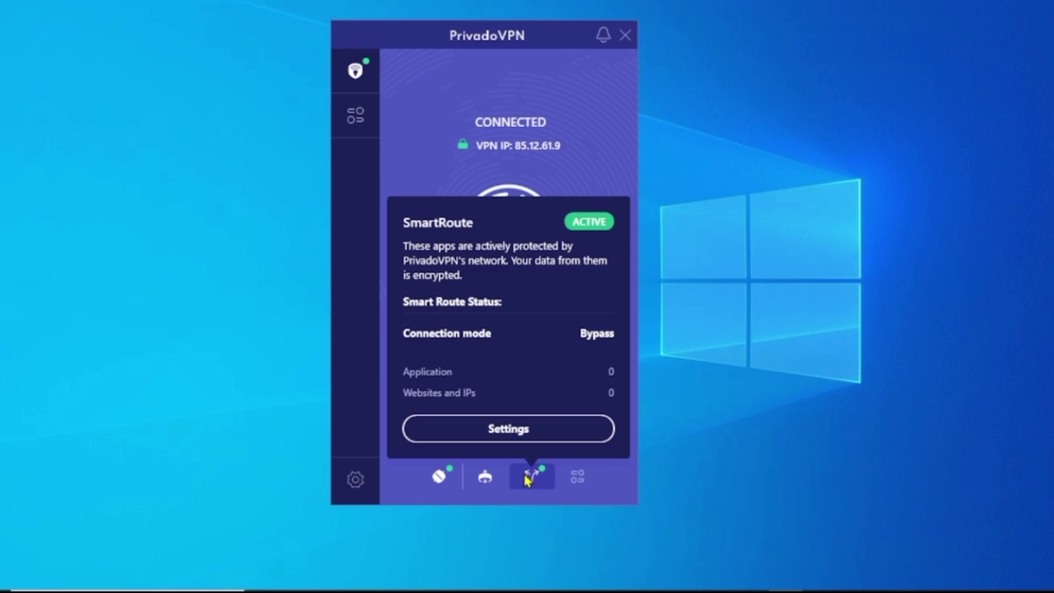
# Confirm the protocol is WireGuard and Kill Switch is active with App Kill Switch disabled.
pyautogui.click(486, 477)
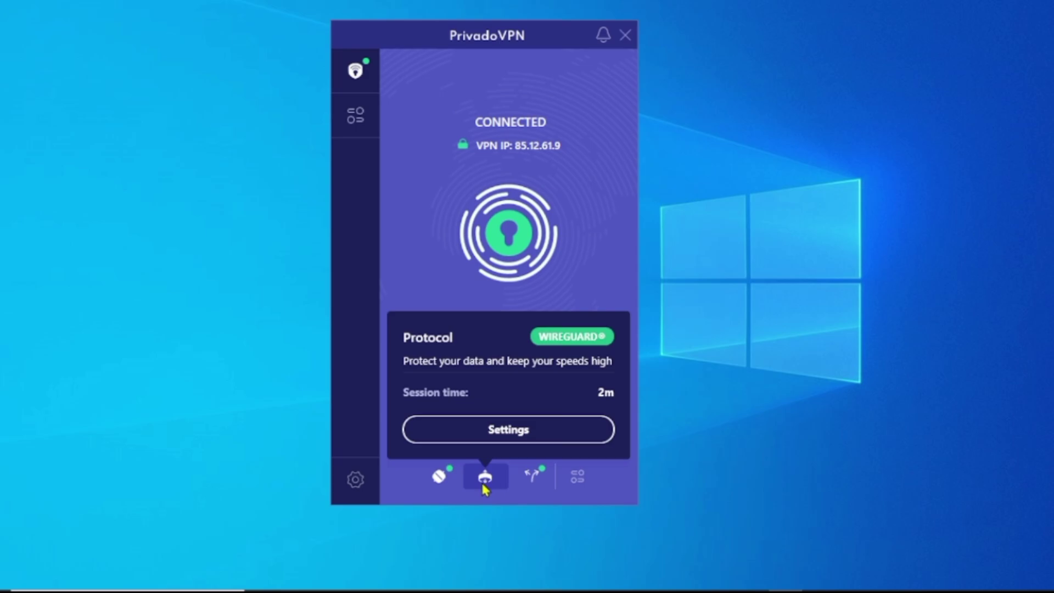
pyautogui.moveTo(442, 480)
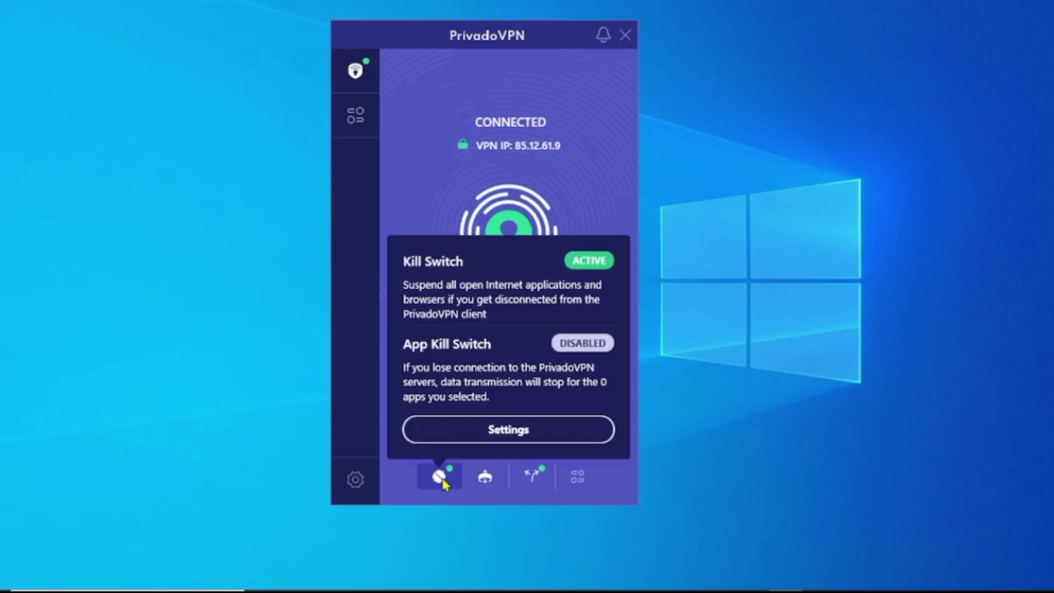